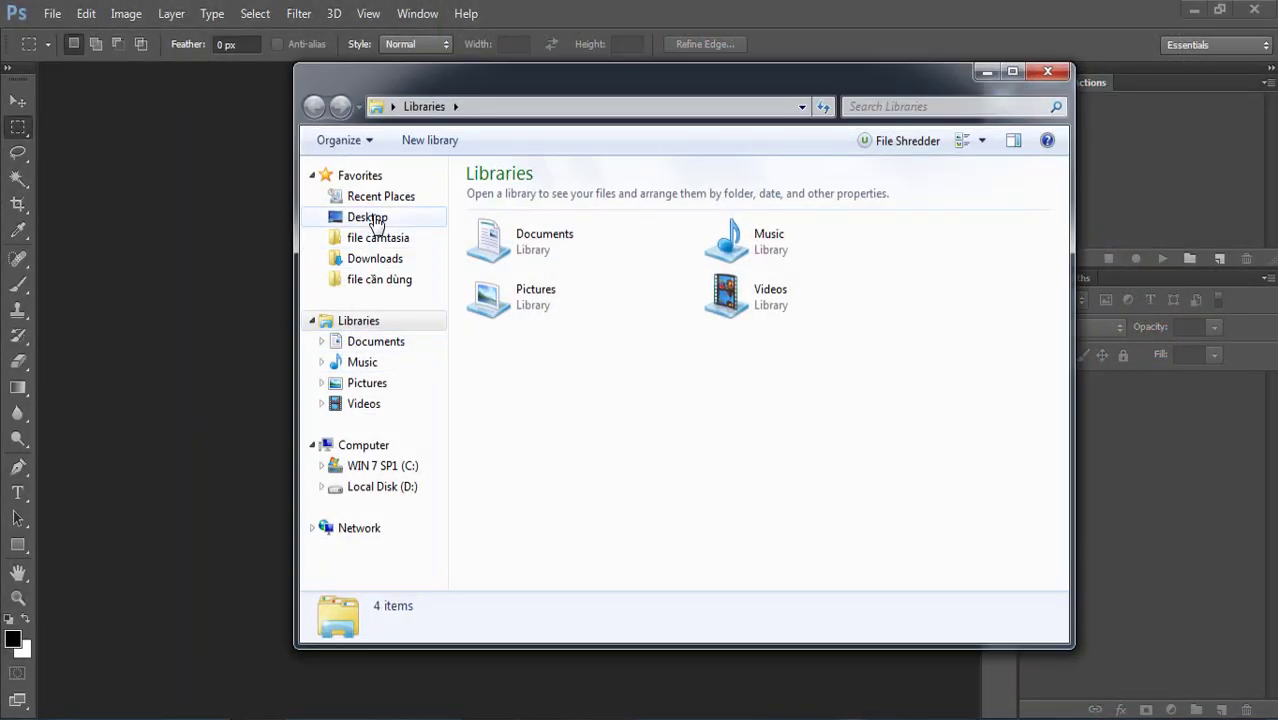
Step: Load the three watercolor ink action files from the ATN folder into Photoshop
{"action": "left_click", "coordinate": [366, 216]}
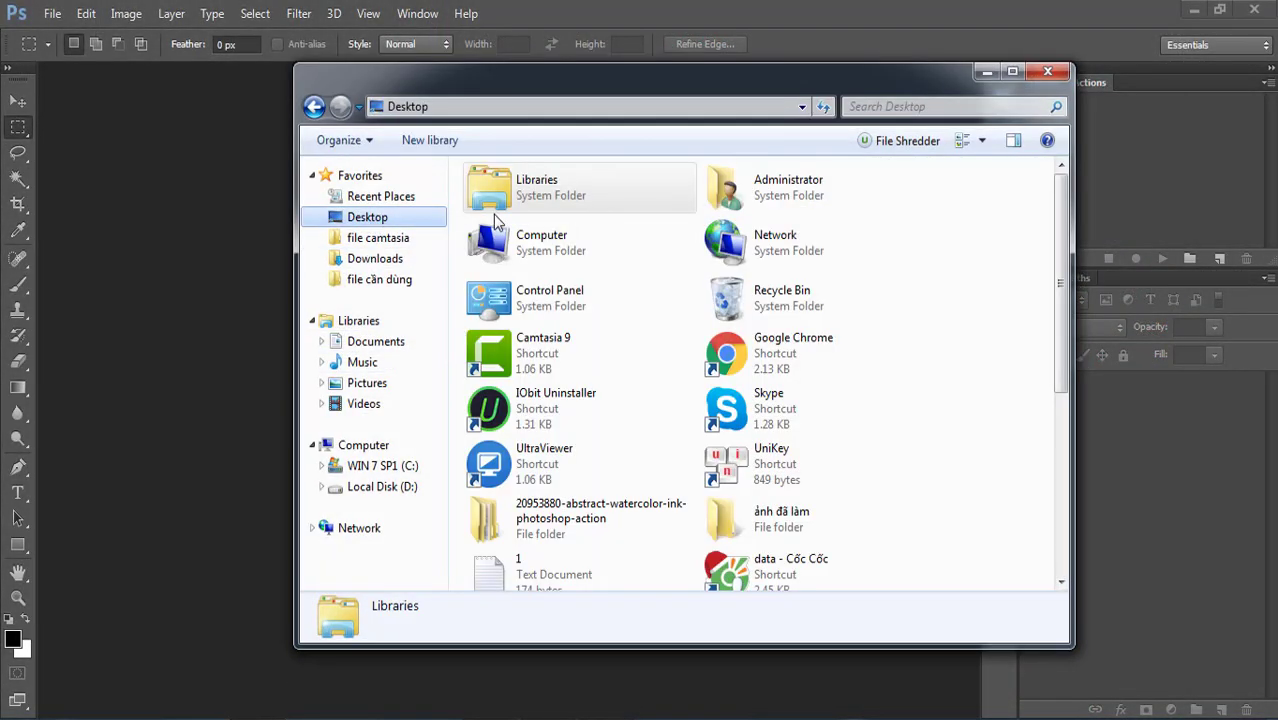
{"action": "double_click", "coordinate": [613, 513]}
{"action": "double_click", "coordinate": [550, 198]}
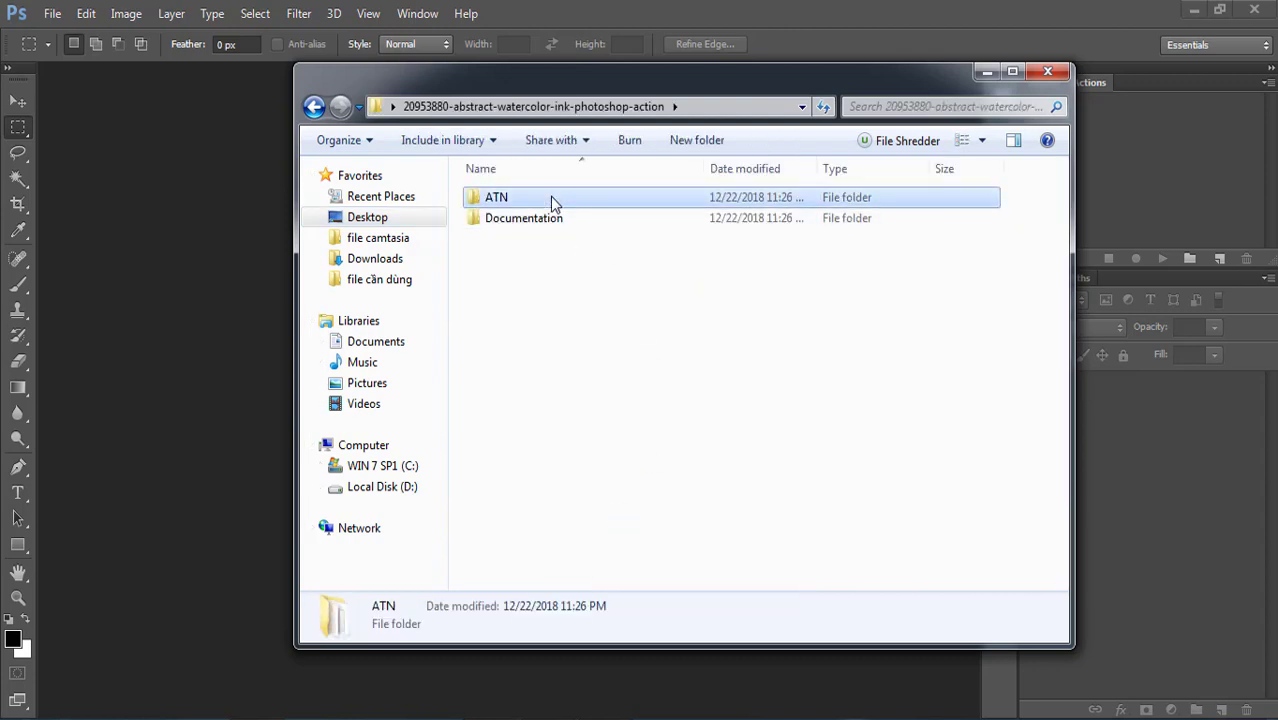
{"action": "left_click_drag", "start_coordinate": [505, 305], "coordinate": [777, 222]}
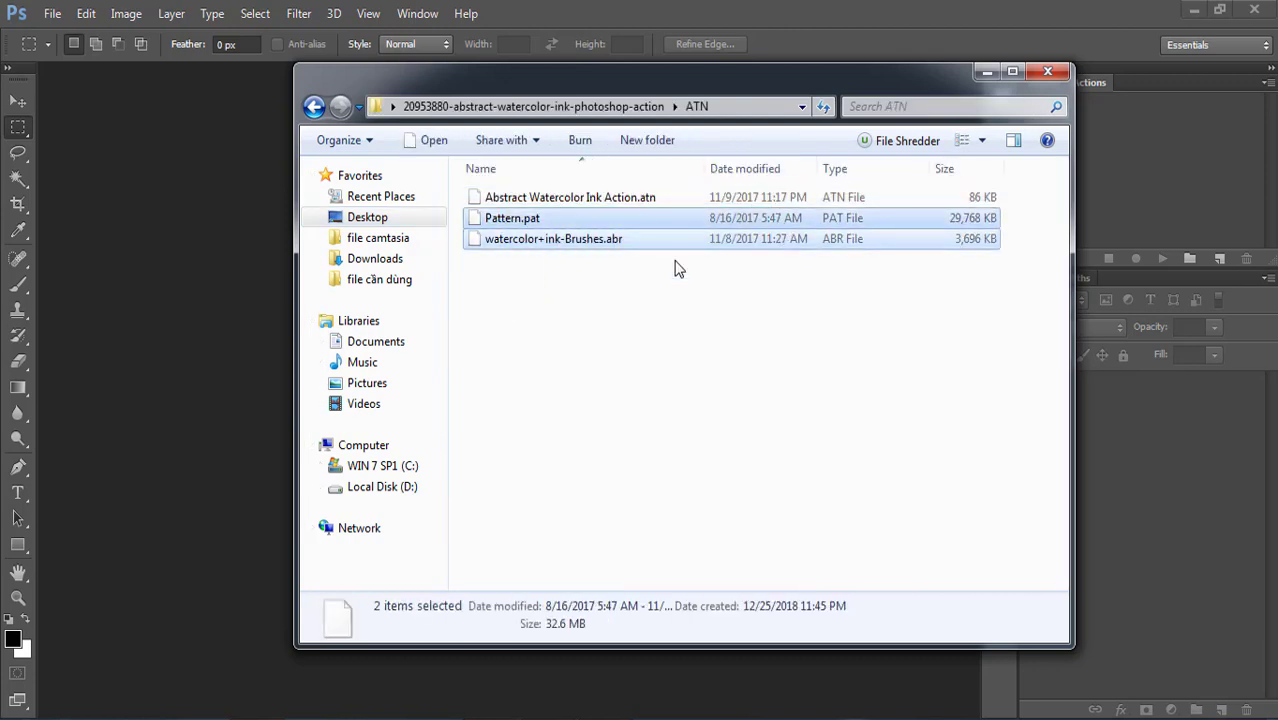
{"action": "left_click", "coordinate": [593, 348]}
{"action": "mouse_move", "coordinate": [572, 316]}
{"action": "left_mouse_down"}
{"action": "mouse_move", "coordinate": [820, 206]}
{"action": "mouse_move", "coordinate": [1200, 162]}
{"action": "left_mouse_up"}
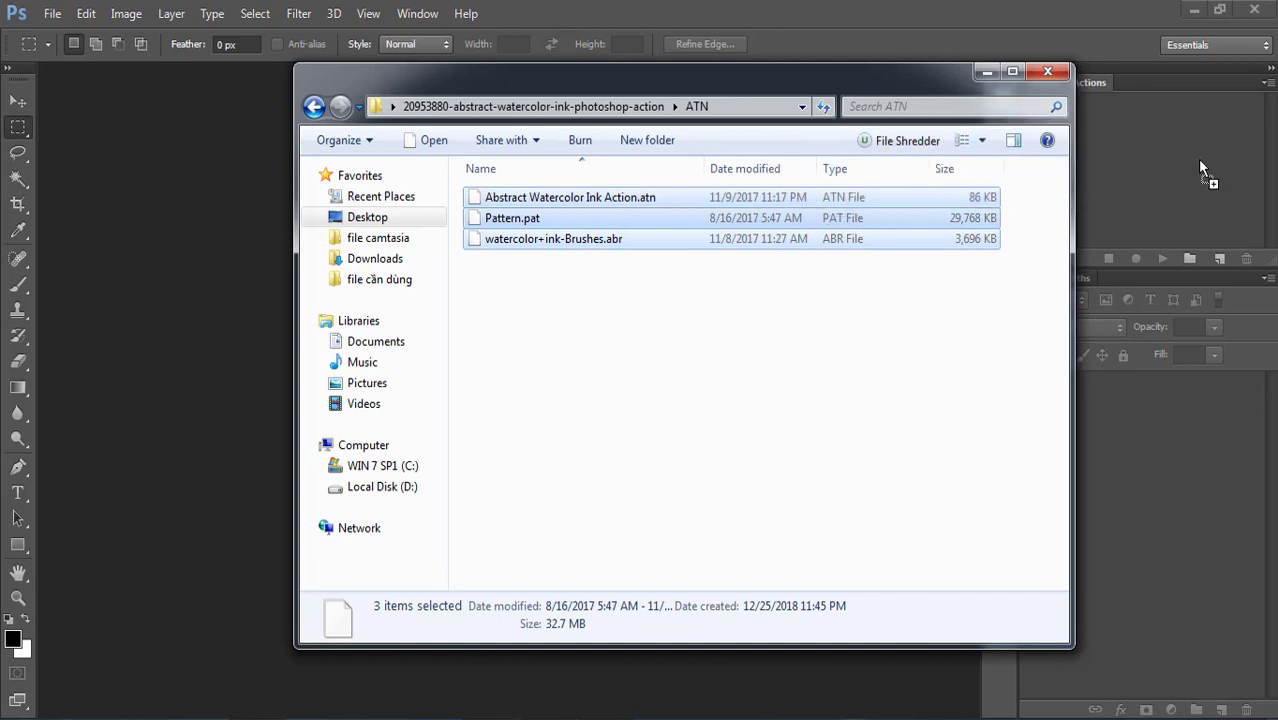
{"action": "left_click_drag", "start_coordinate": [1155, 111], "coordinate": [1185, 108]}
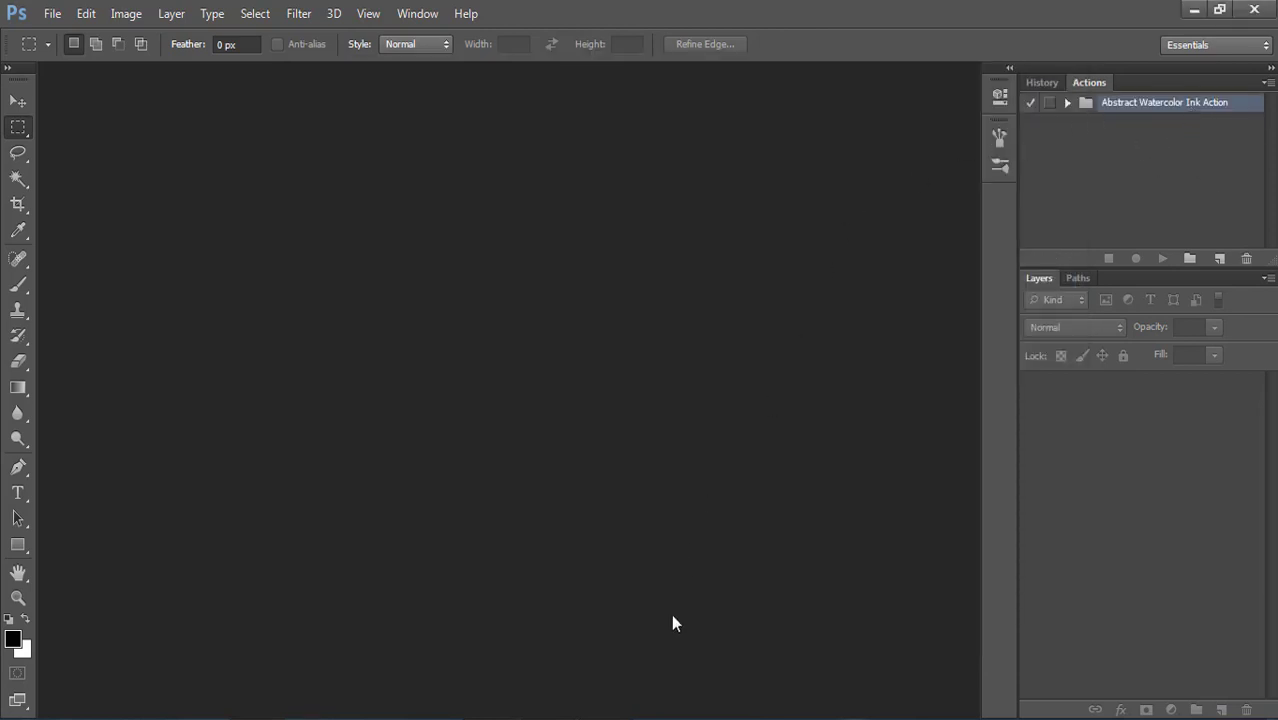
Step: Open locomotive-60539_1920.jpg from the Desktop in Photoshop
{"action": "key", "text": "alt+Tab"}
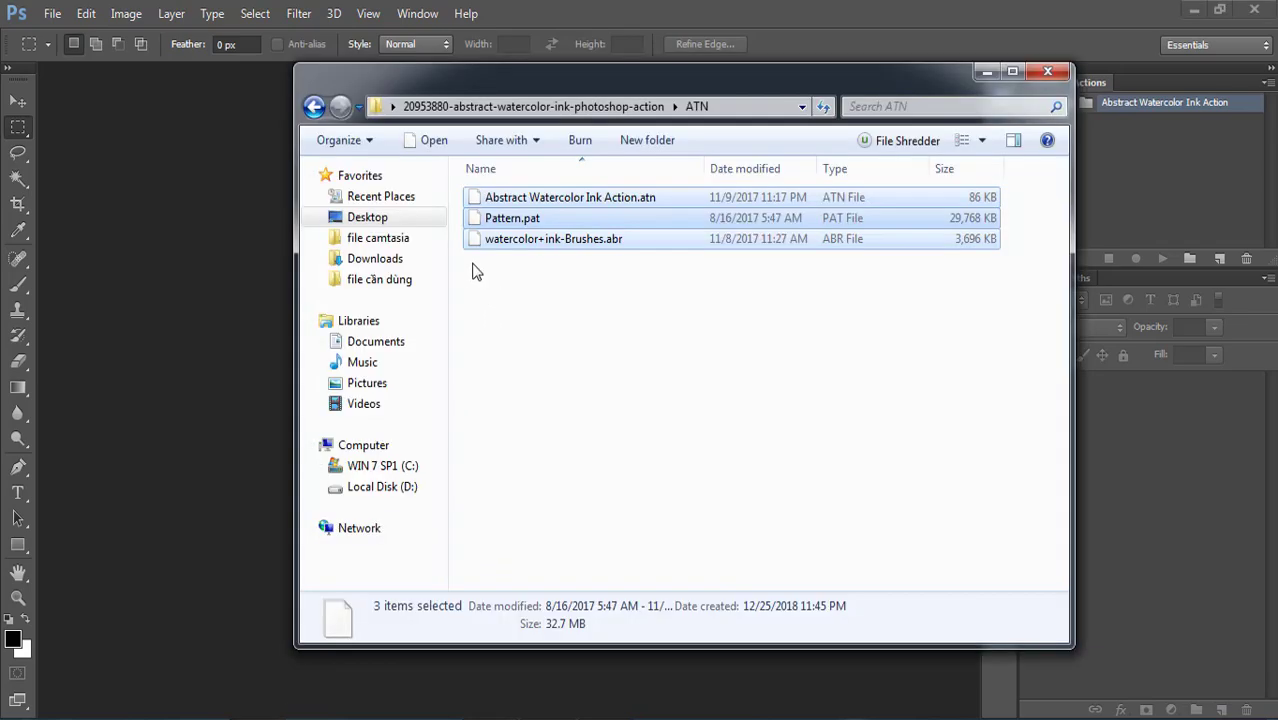
{"action": "left_click", "coordinate": [378, 218]}
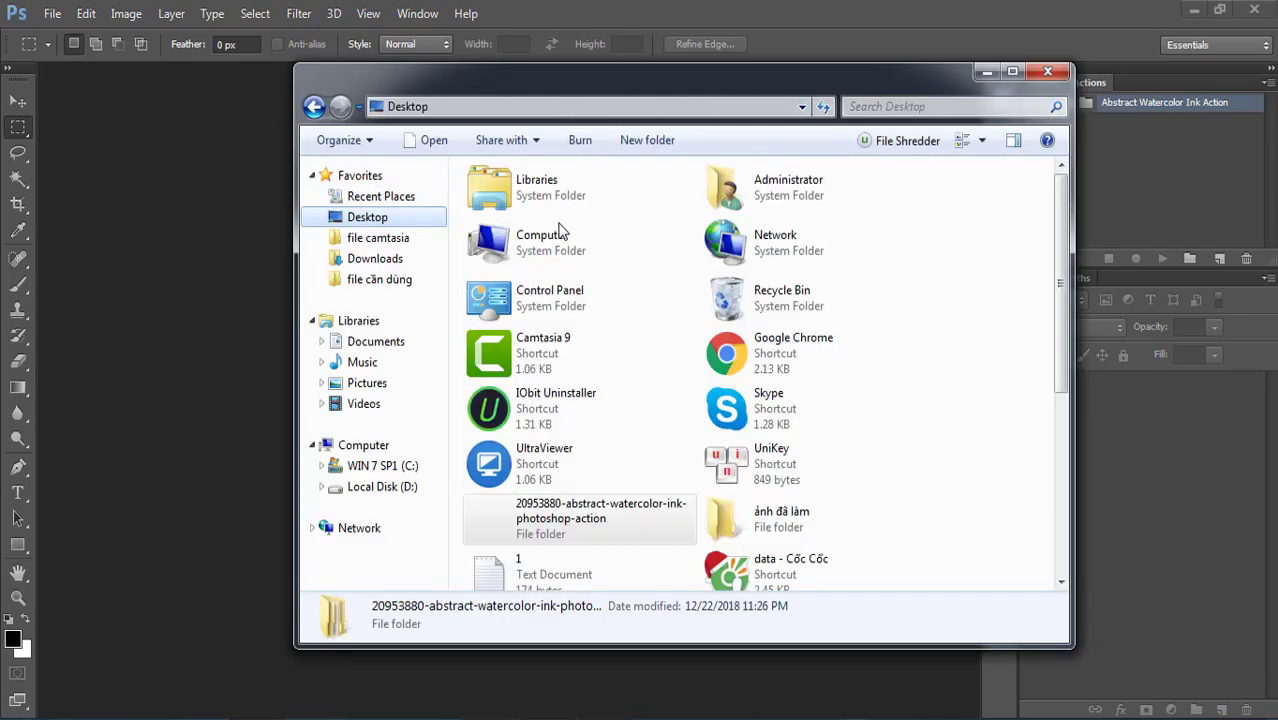
{"action": "left_click_drag", "start_coordinate": [1060, 302], "coordinate": [996, 517]}
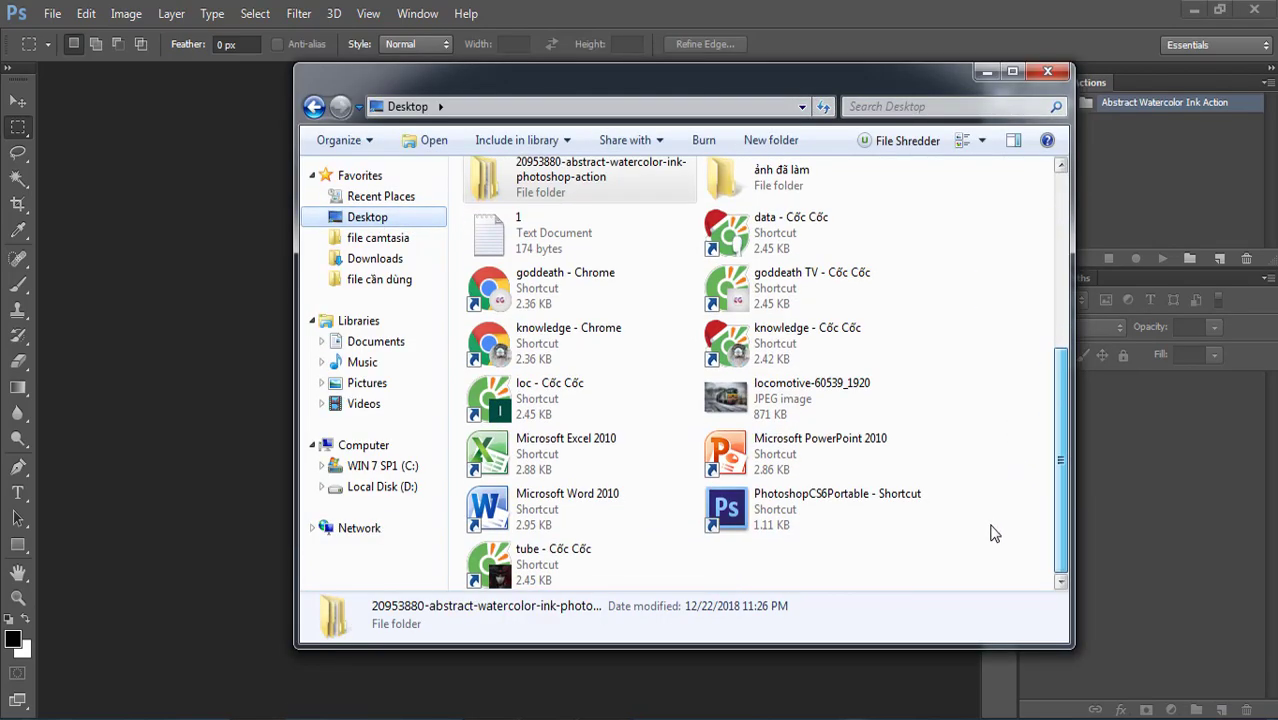
{"action": "mouse_move", "coordinate": [800, 398]}
{"action": "left_mouse_down"}
{"action": "mouse_move", "coordinate": [179, 412]}
{"action": "mouse_move", "coordinate": [208, 381]}
{"action": "left_mouse_up"}
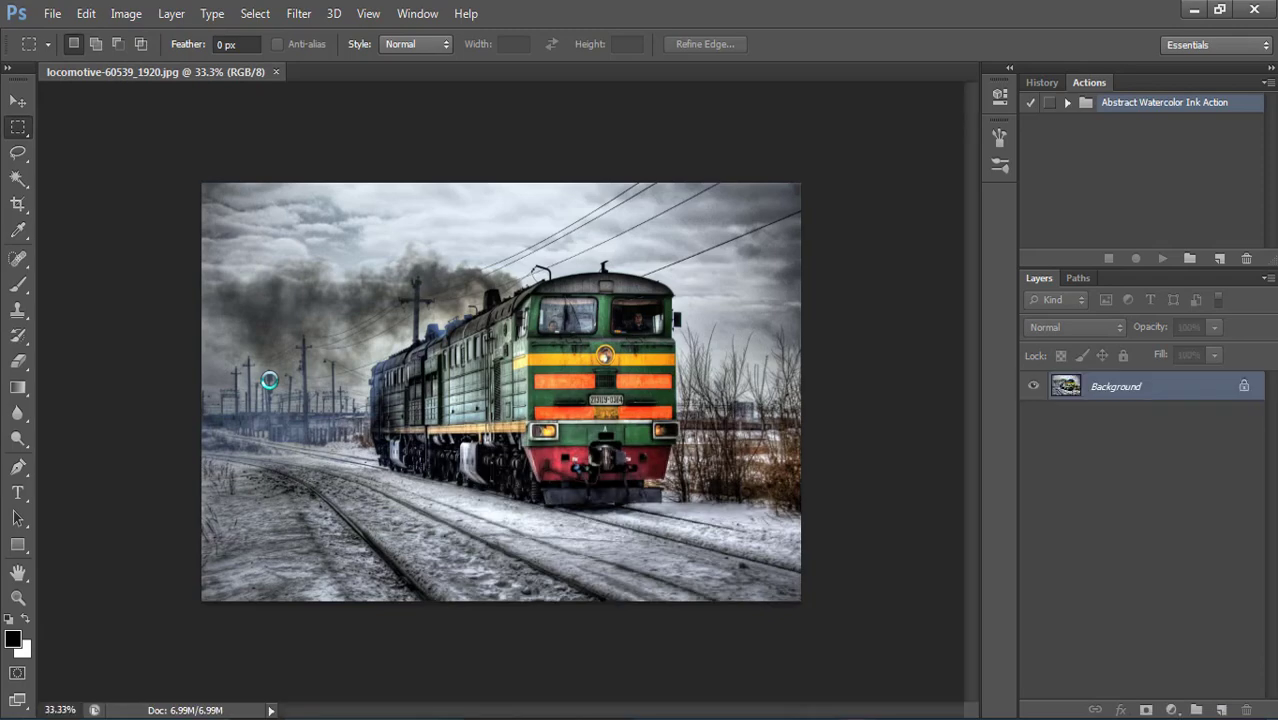
Step: Resize the locomotive image to 2000 × 1325 pixels at 300 pixels/inch
{"action": "scroll", "coordinate": [465, 370], "scroll_direction": "up", "scroll_amount": 2}
{"action": "scroll", "coordinate": [466, 371], "scroll_direction": "down", "scroll_amount": 1}
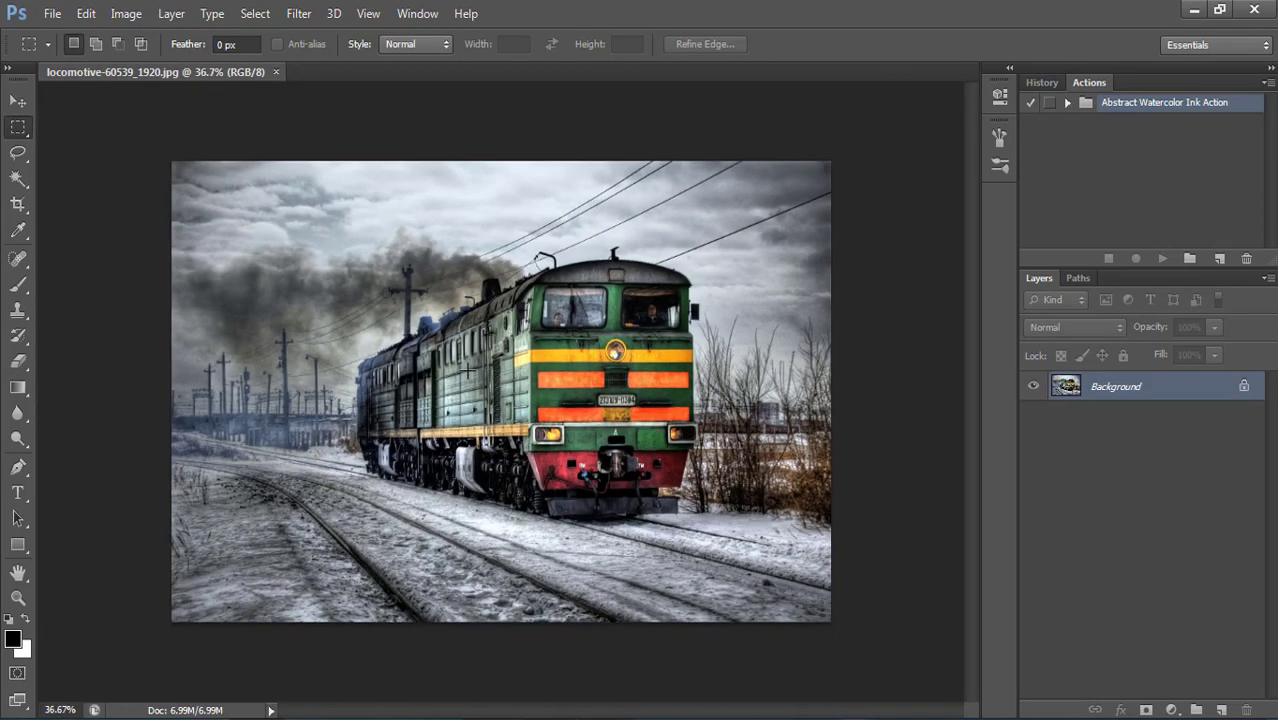
{"action": "key", "text": "ctrl+alt+i"}
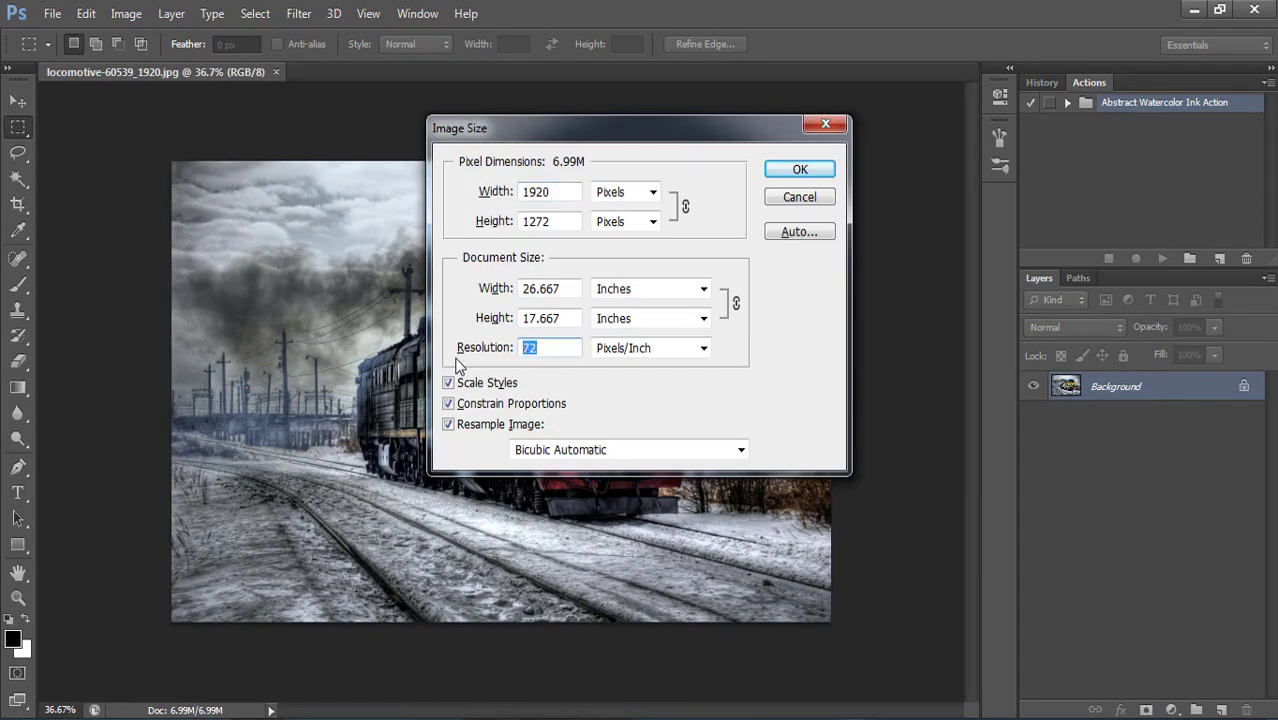
{"action": "type", "text": "30"}
{"action": "key", "text": "BackSpace"}
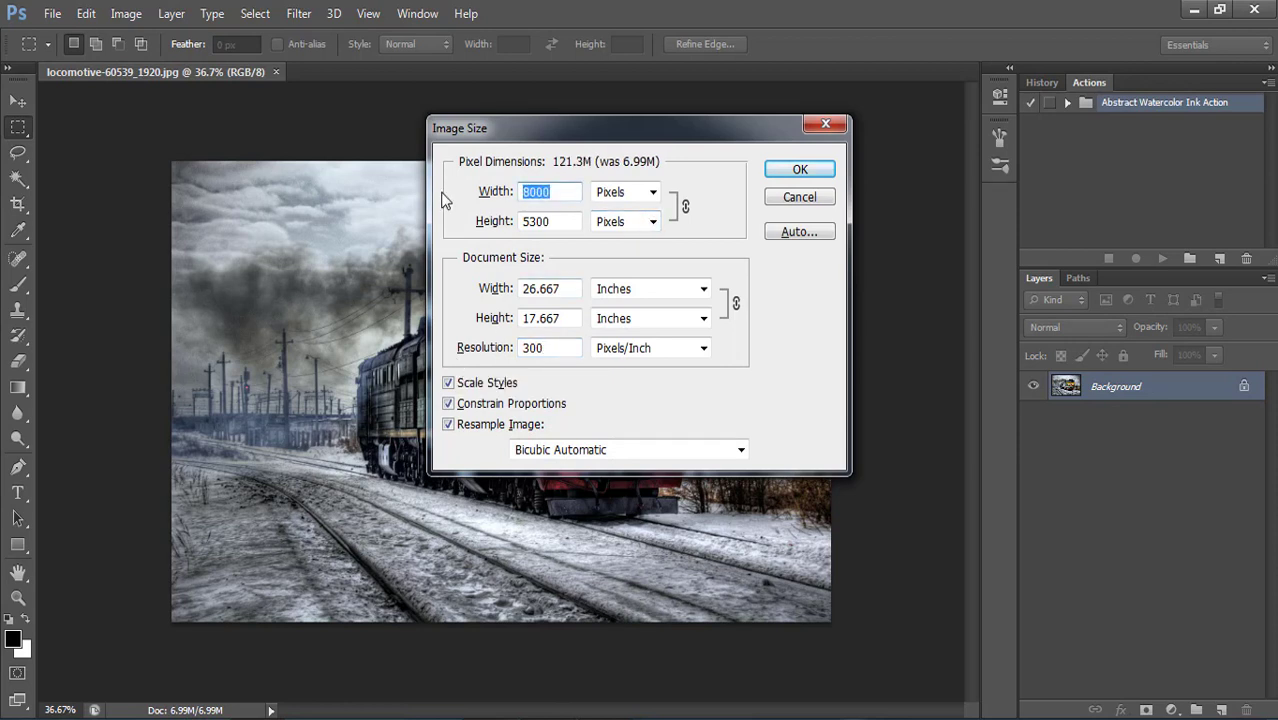
{"action": "type", "text": "12"}
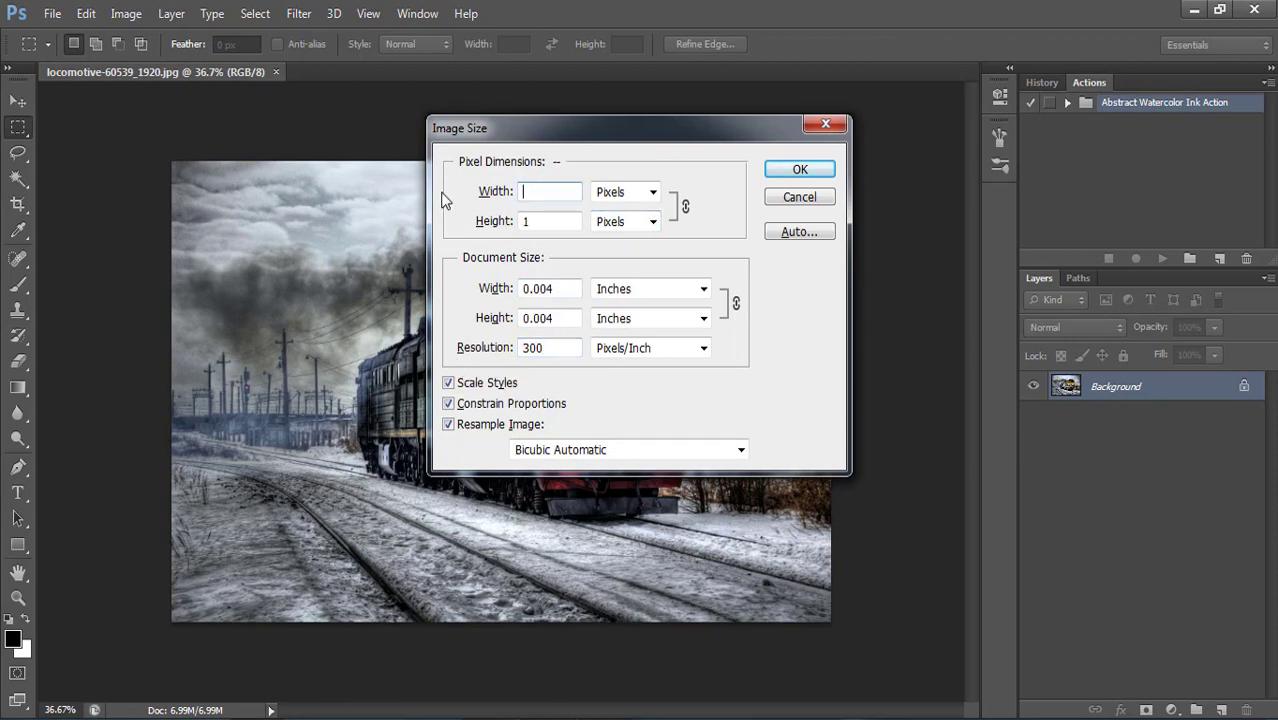
{"action": "type", "text": "000"}
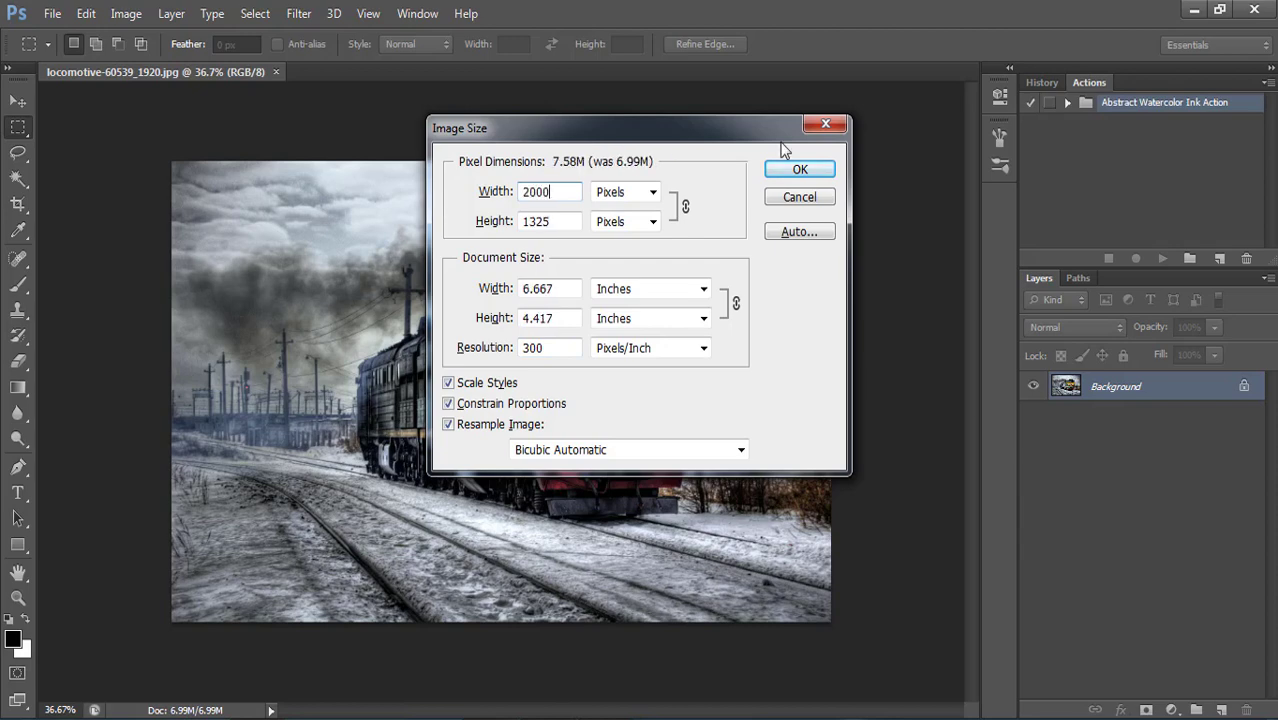
{"action": "left_click", "coordinate": [795, 171]}
{"action": "scroll", "coordinate": [653, 260], "scroll_direction": "up", "scroll_amount": 2}
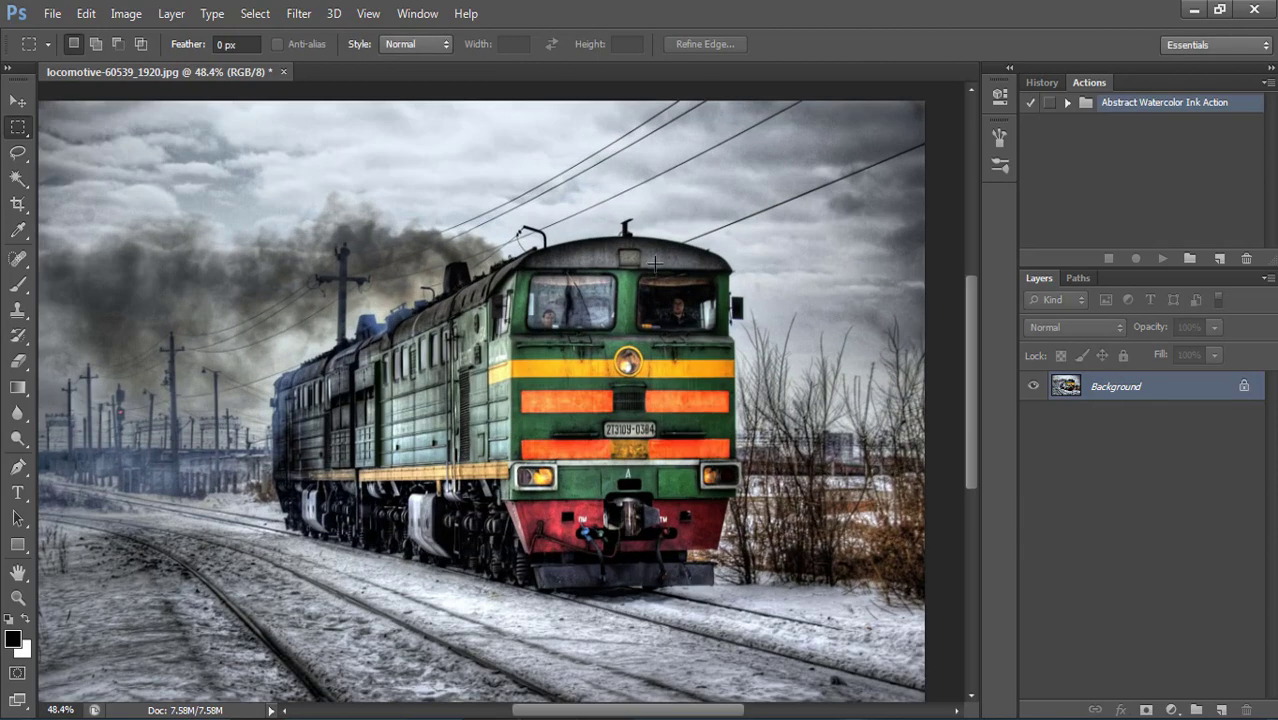
{"action": "scroll", "coordinate": [653, 260], "scroll_direction": "down", "scroll_amount": 1}
Step: Expand the watercolor action set's steps and add an empty layer named 'brush' above Background
{"action": "left_click", "coordinate": [17, 101]}
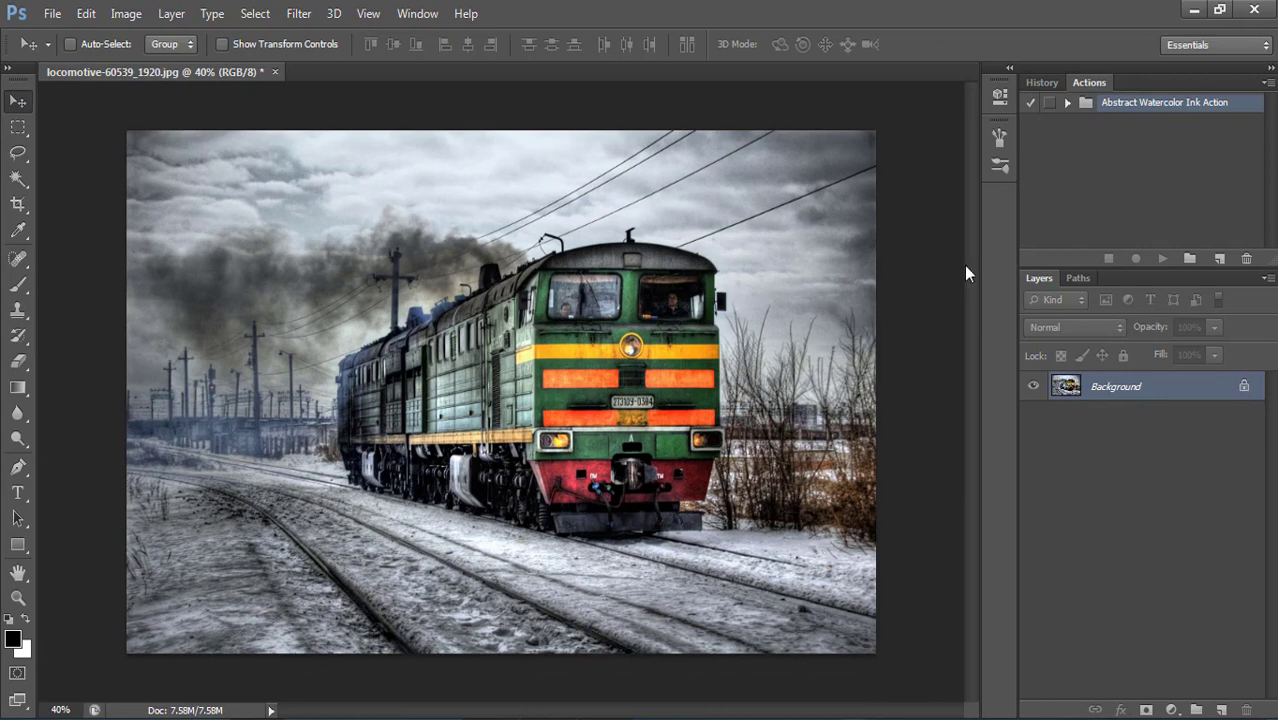
{"action": "left_click", "coordinate": [1068, 104]}
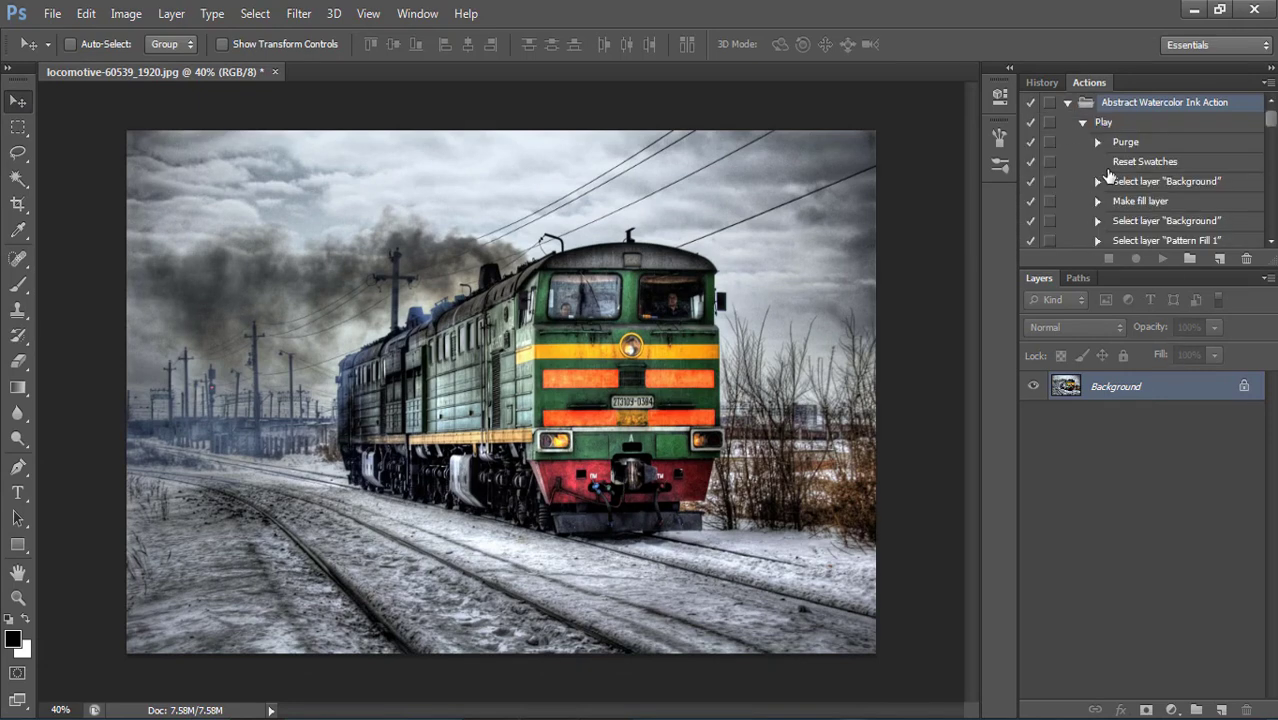
{"action": "scroll", "coordinate": [1175, 207], "scroll_direction": "down", "scroll_amount": 1}
{"action": "scroll", "coordinate": [1186, 218], "scroll_direction": "down", "scroll_amount": 1}
{"action": "scroll", "coordinate": [1188, 220], "scroll_direction": "down", "scroll_amount": 1}
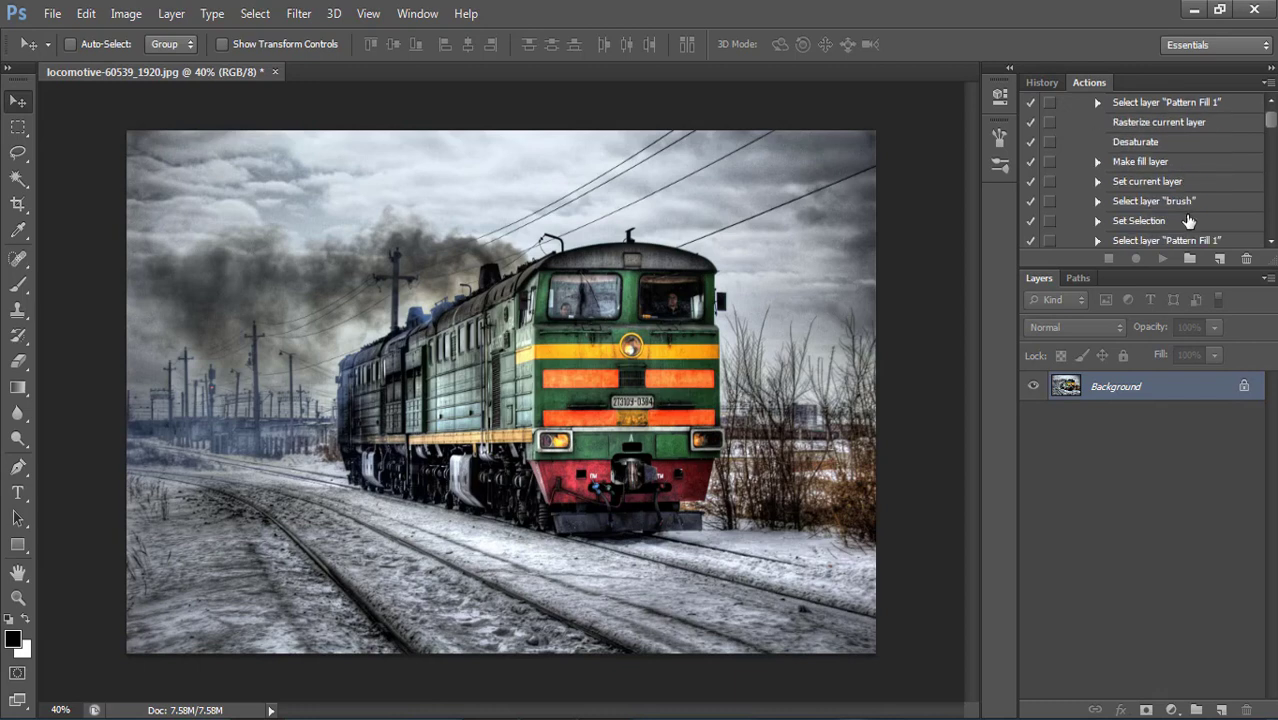
{"action": "left_click", "coordinate": [1222, 711]}
{"action": "type", "text": "brush"}
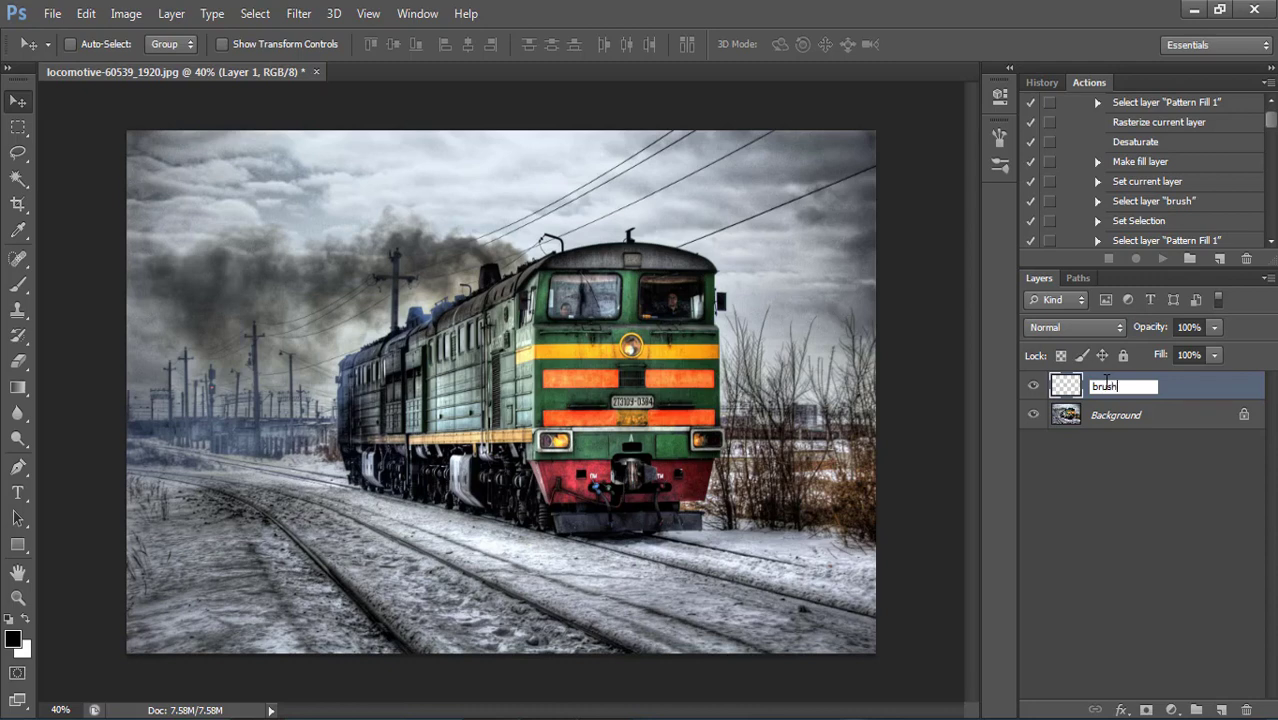
{"action": "key", "text": "Return"}
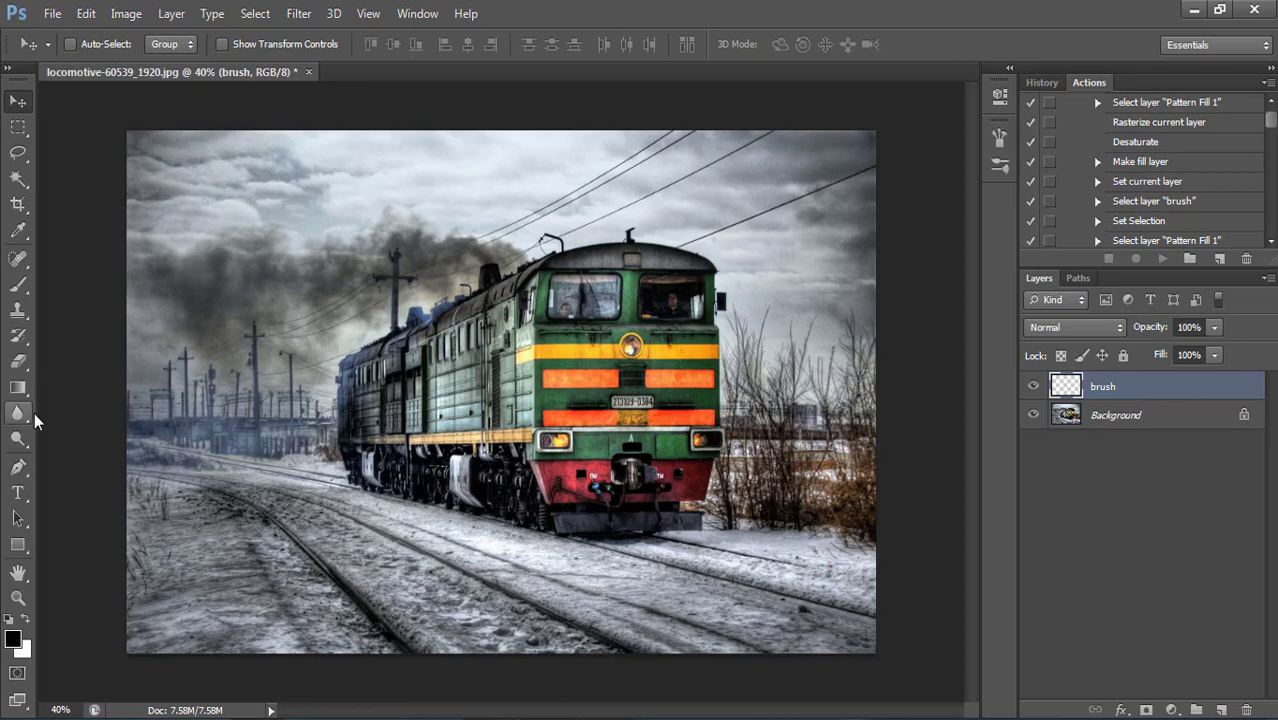
Step: Choose a smaller soft round Brush, undoing a stray dark test dab
{"action": "left_click", "coordinate": [19, 287]}
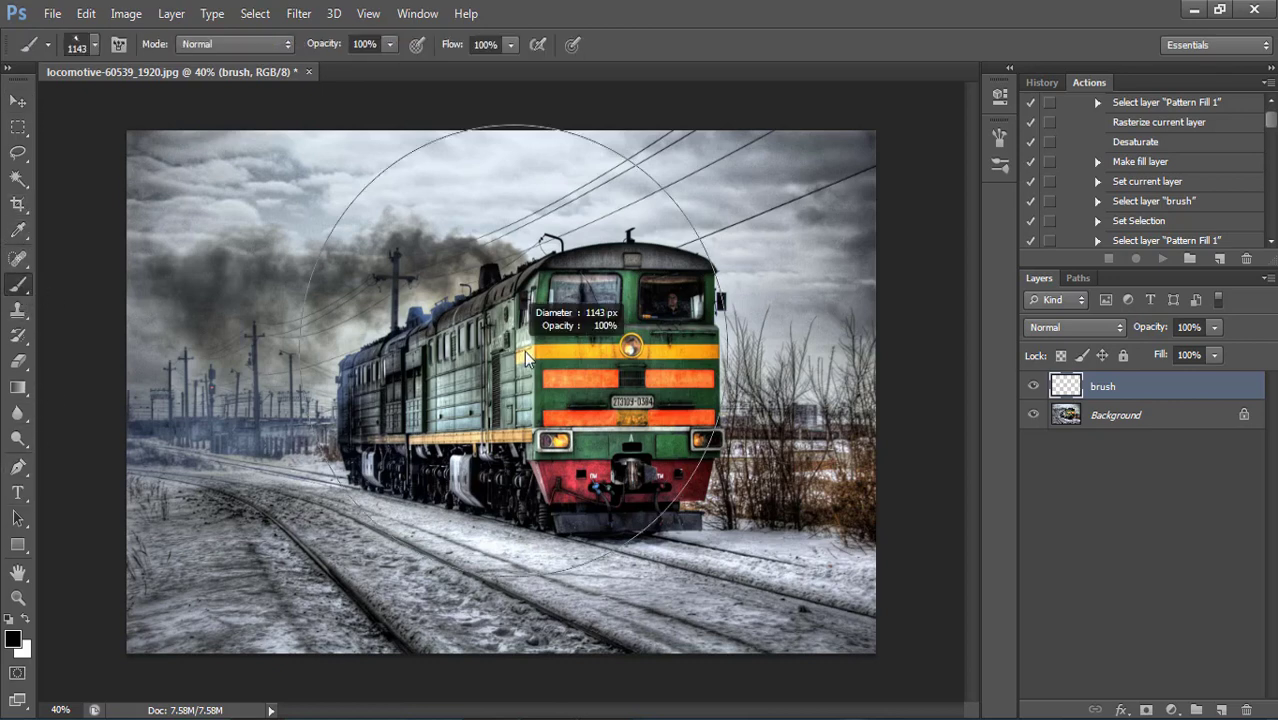
{"action": "right_click", "coordinate": [528, 428]}
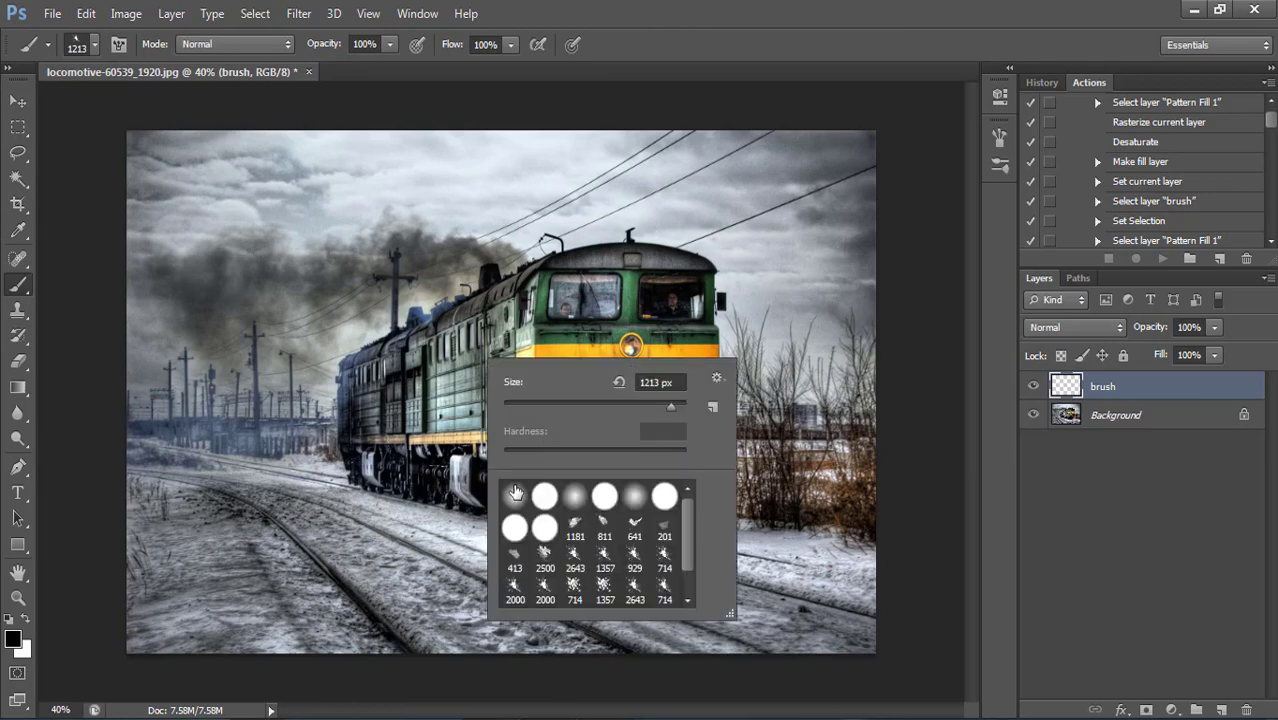
{"action": "left_click", "coordinate": [515, 493]}
{"action": "mouse_move", "coordinate": [380, 350]}
{"action": "left_mouse_down"}
{"action": "mouse_move", "coordinate": [212, 376]}
{"action": "mouse_move", "coordinate": [222, 382]}
{"action": "left_mouse_up"}
{"action": "scroll", "coordinate": [390, 385], "scroll_direction": "up", "scroll_amount": 1}
{"action": "scroll", "coordinate": [390, 385], "scroll_direction": "up", "scroll_amount": 1}
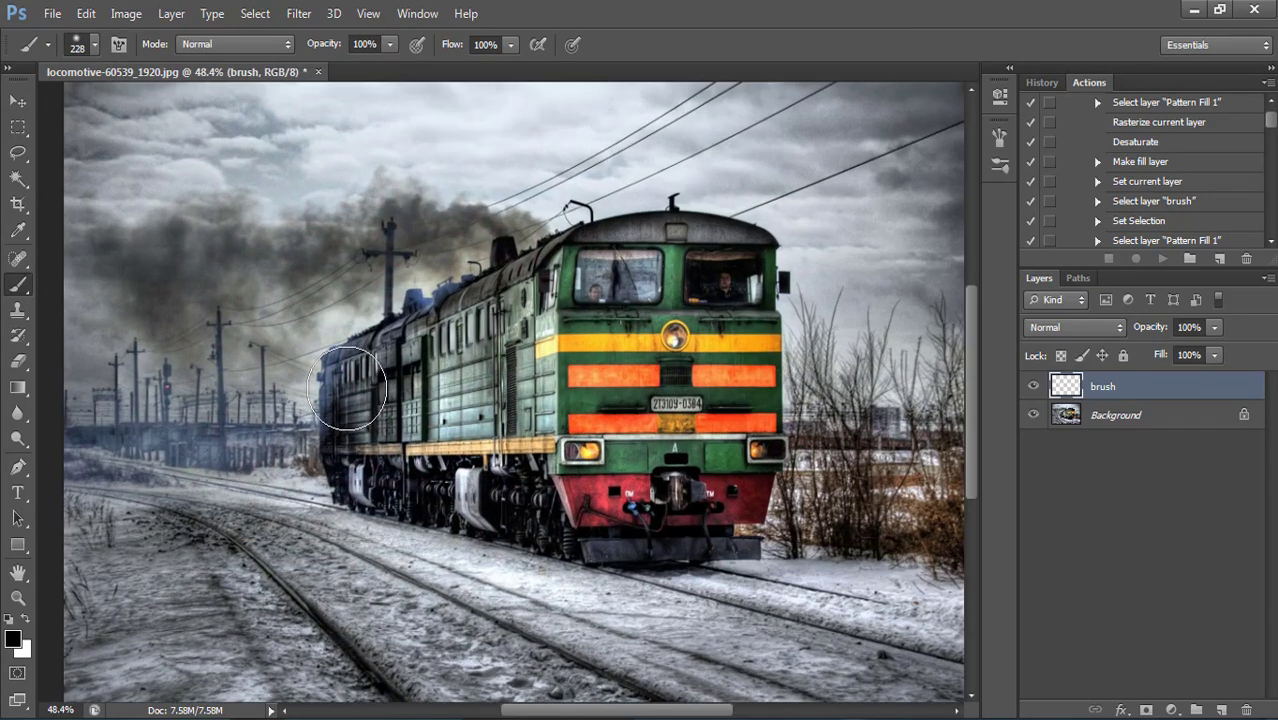
{"action": "left_click", "coordinate": [349, 381]}
{"action": "key", "text": "ctrl+z"}
Step: Set the foreground to bright red (fd0101) and paint over the locomotive
{"action": "left_click", "coordinate": [14, 640]}
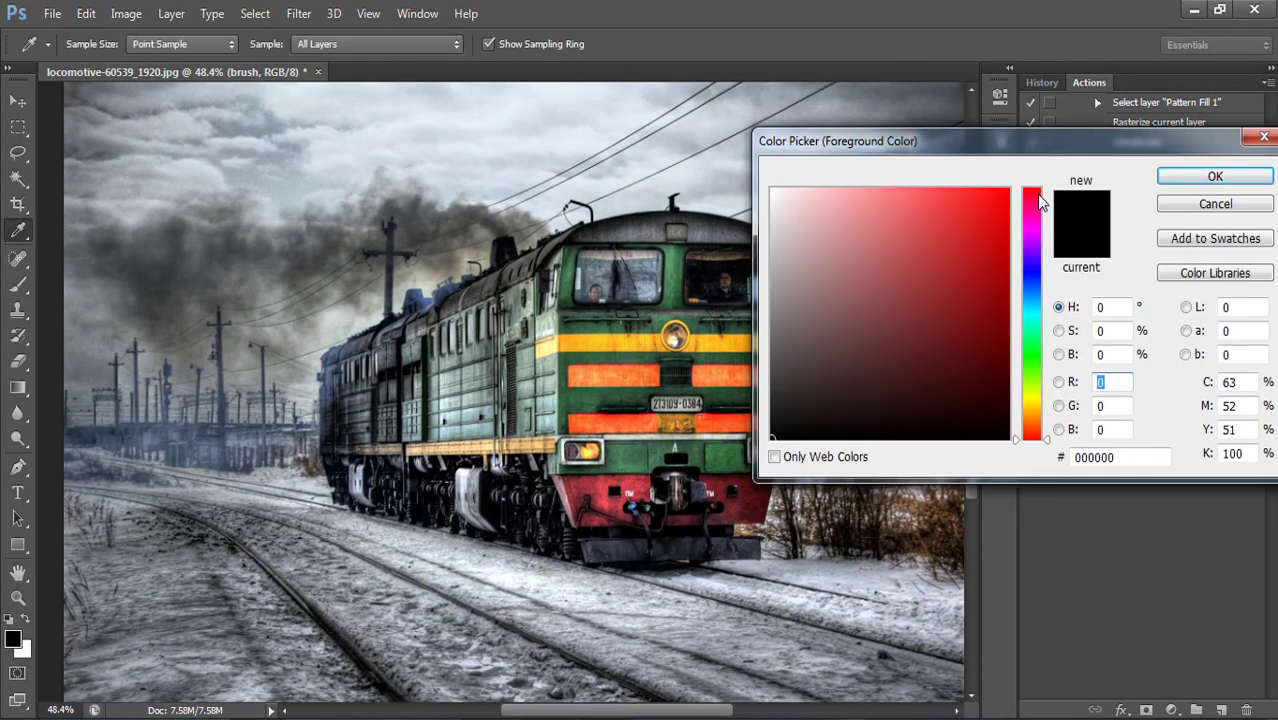
{"action": "left_click", "coordinate": [1007, 190]}
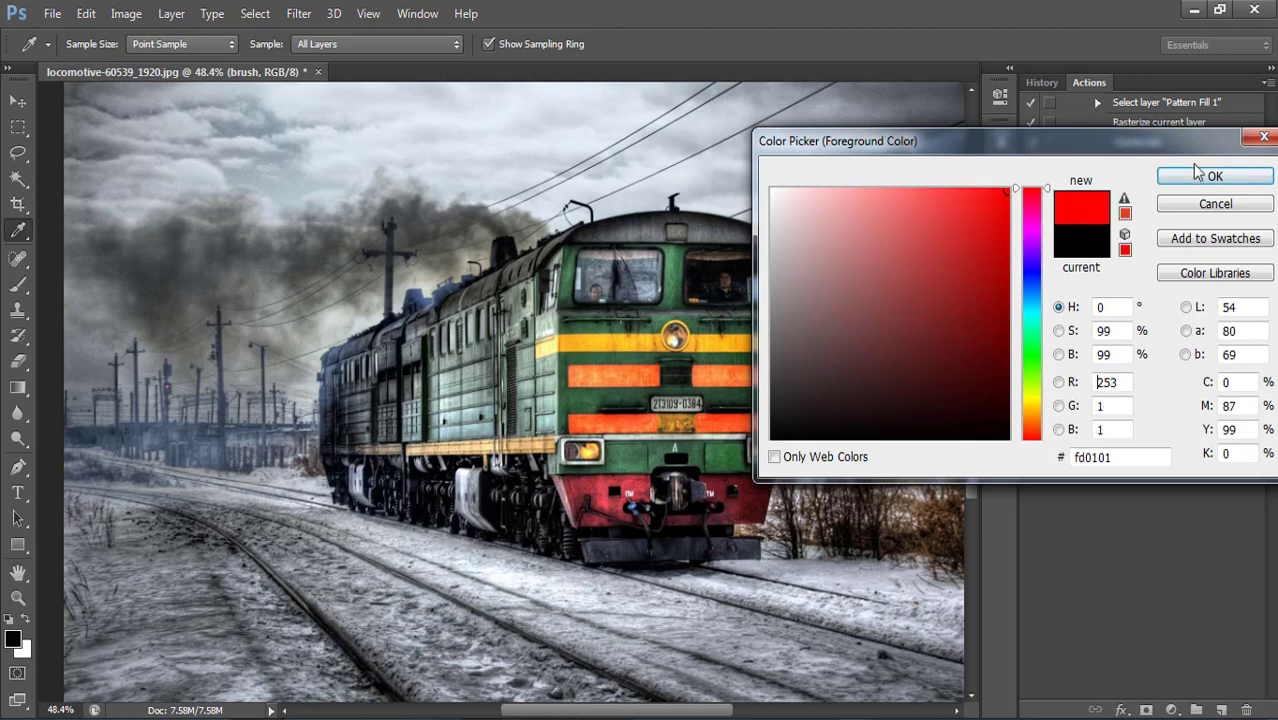
{"action": "left_click", "coordinate": [1215, 177]}
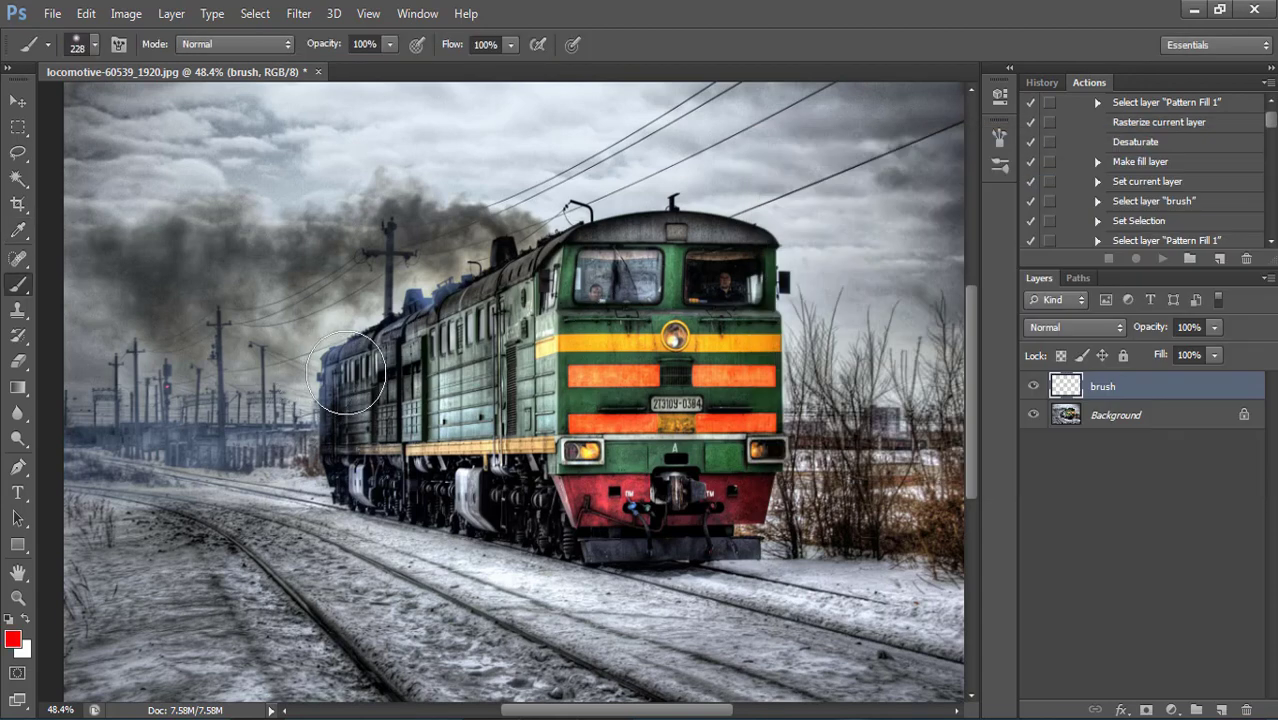
{"action": "mouse_move", "coordinate": [346, 372]}
{"action": "left_mouse_down"}
{"action": "mouse_move", "coordinate": [485, 294]}
{"action": "mouse_move", "coordinate": [664, 245]}
{"action": "mouse_move", "coordinate": [736, 285]}
{"action": "mouse_move", "coordinate": [727, 451]}
{"action": "mouse_move", "coordinate": [750, 325]}
{"action": "mouse_move", "coordinate": [719, 491]}
{"action": "mouse_move", "coordinate": [699, 517]}
{"action": "mouse_move", "coordinate": [620, 522]}
{"action": "mouse_move", "coordinate": [365, 485]}
{"action": "mouse_move", "coordinate": [337, 399]}
{"action": "mouse_move", "coordinate": [357, 442]}
{"action": "mouse_move", "coordinate": [428, 425]}
{"action": "mouse_move", "coordinate": [590, 330]}
{"action": "mouse_move", "coordinate": [622, 485]}
{"action": "mouse_move", "coordinate": [585, 462]}
{"action": "mouse_move", "coordinate": [663, 469]}
{"action": "mouse_move", "coordinate": [616, 365]}
{"action": "mouse_move", "coordinate": [531, 351]}
{"action": "mouse_move", "coordinate": [514, 334]}
{"action": "left_mouse_up"}
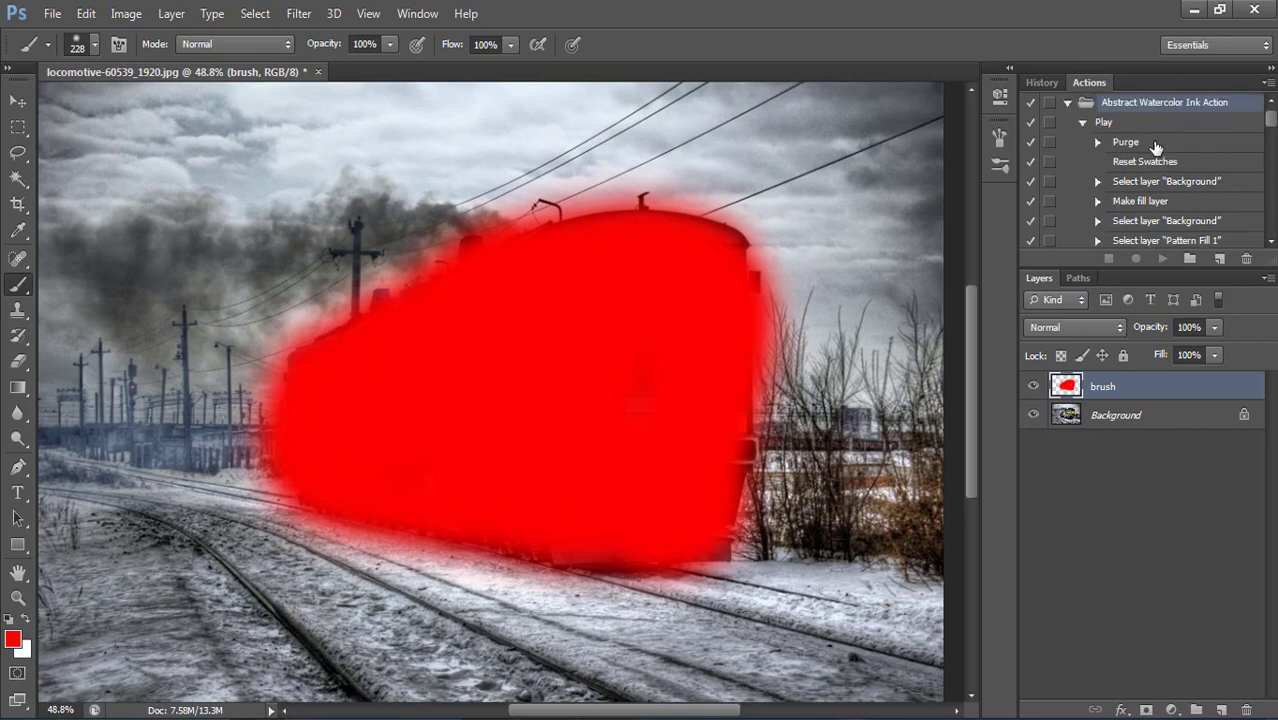
Step: Play the Abstract Watercolor Ink Action from its Play step
{"action": "left_click", "coordinate": [1150, 126]}
{"action": "left_click", "coordinate": [1161, 261]}
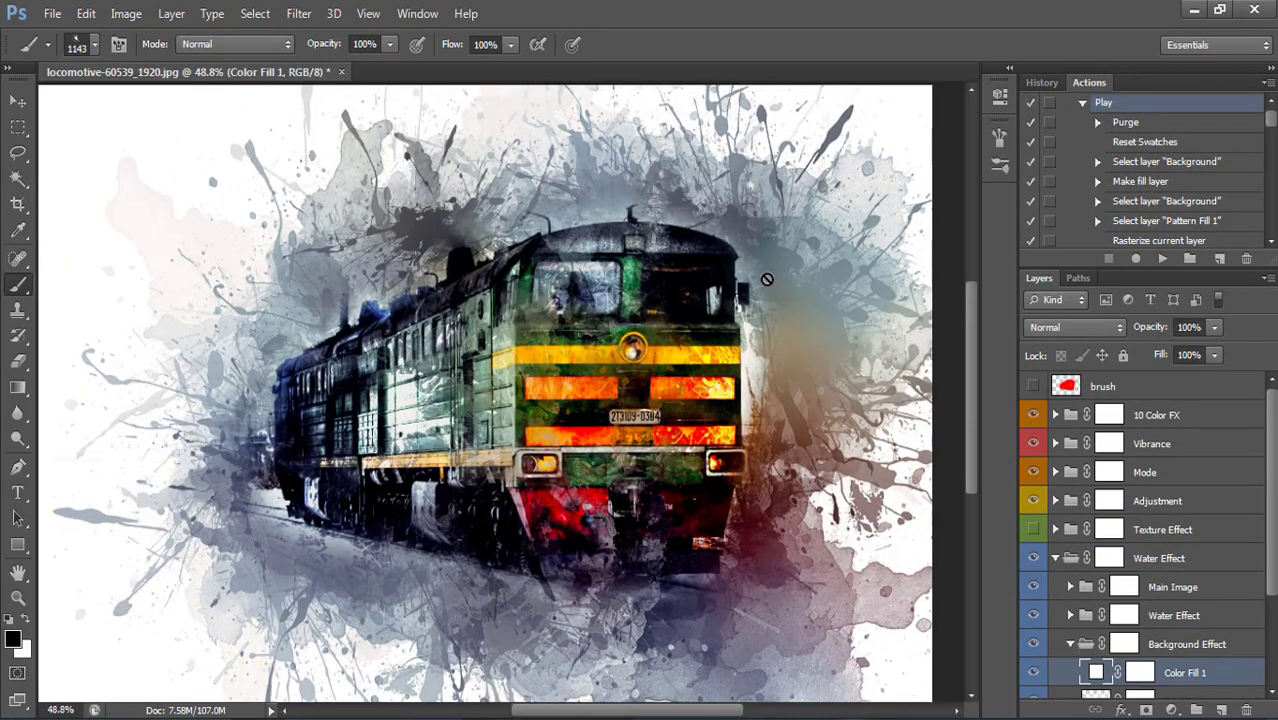
Step: Expand the 10 Color FX group and turn on Curves 2 for a cyan-purple tint
{"action": "left_click", "coordinate": [1056, 415]}
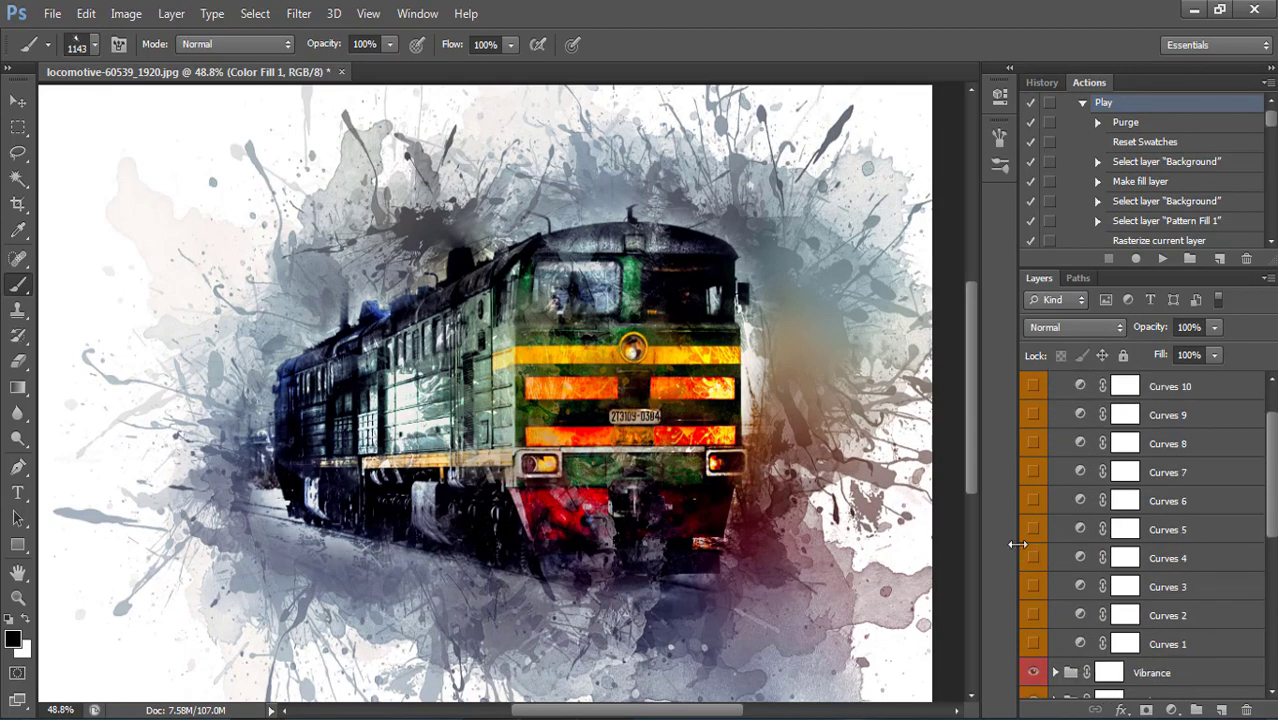
{"action": "scroll", "coordinate": [1118, 500], "scroll_direction": "up", "scroll_amount": 1}
{"action": "scroll", "coordinate": [1120, 497], "scroll_direction": "up", "scroll_amount": 1}
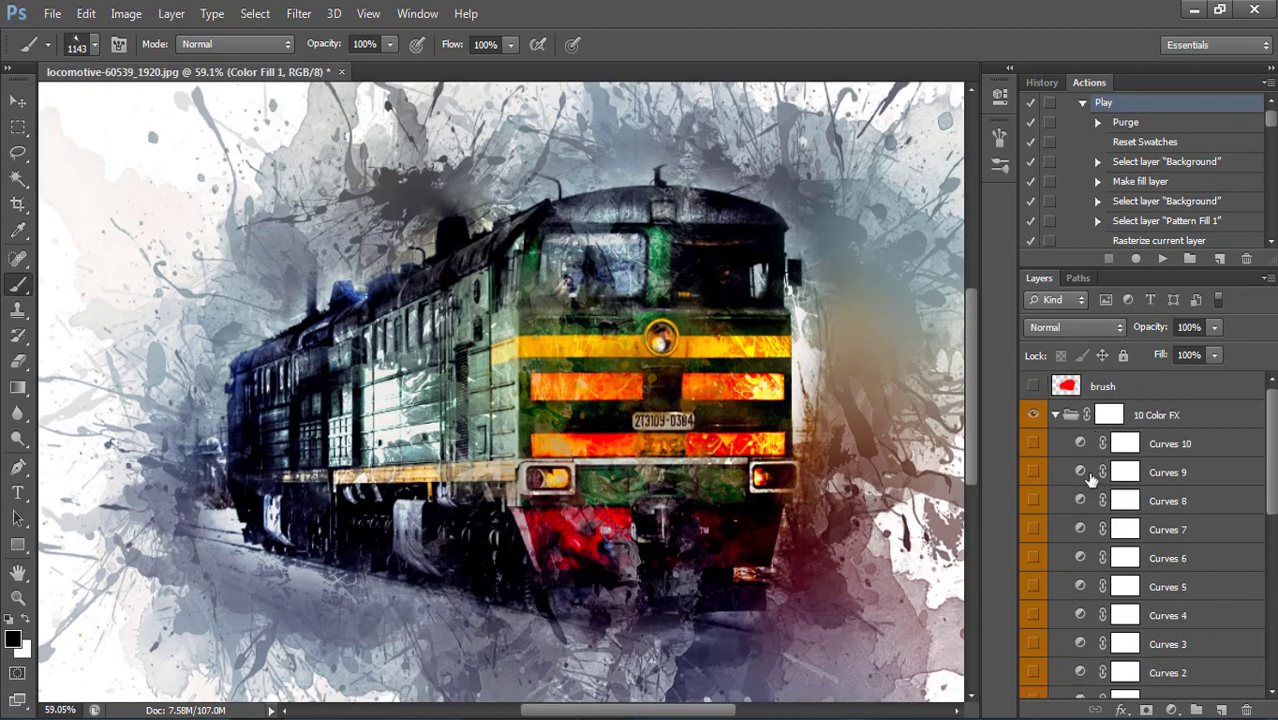
{"action": "scroll", "coordinate": [1066, 592], "scroll_direction": "down", "scroll_amount": 1}
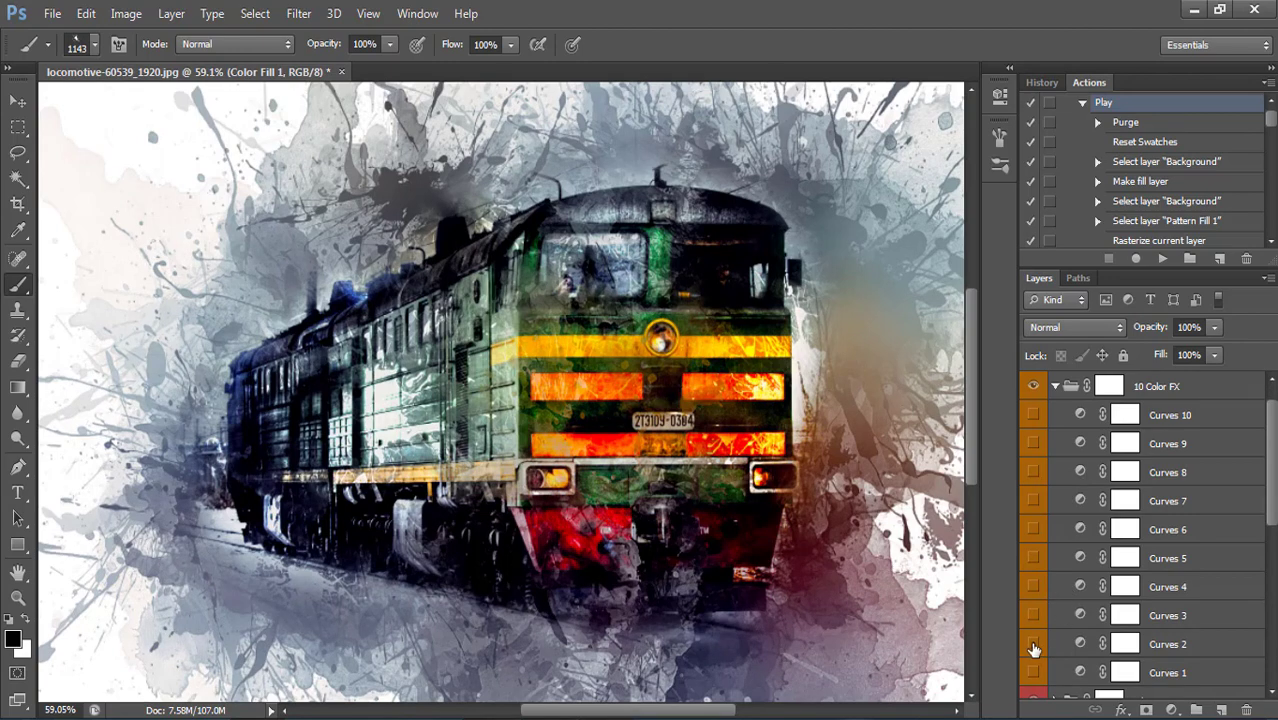
{"action": "left_click", "coordinate": [1034, 644]}
Step: Expand the Vibrance group and enable Vibrance 3 to boost saturation
{"action": "scroll", "coordinate": [1170, 562], "scroll_direction": "down", "scroll_amount": 2}
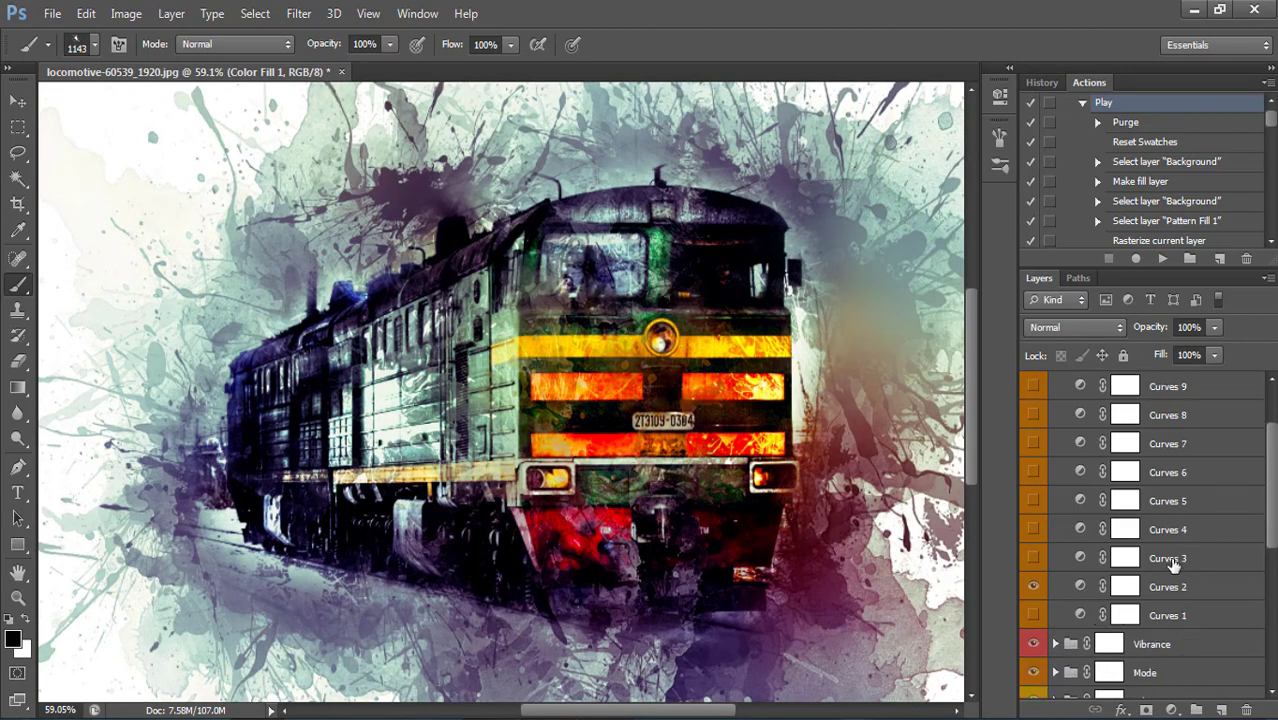
{"action": "scroll", "coordinate": [1170, 562], "scroll_direction": "down", "scroll_amount": 4}
{"action": "scroll", "coordinate": [1172, 563], "scroll_direction": "down", "scroll_amount": 1}
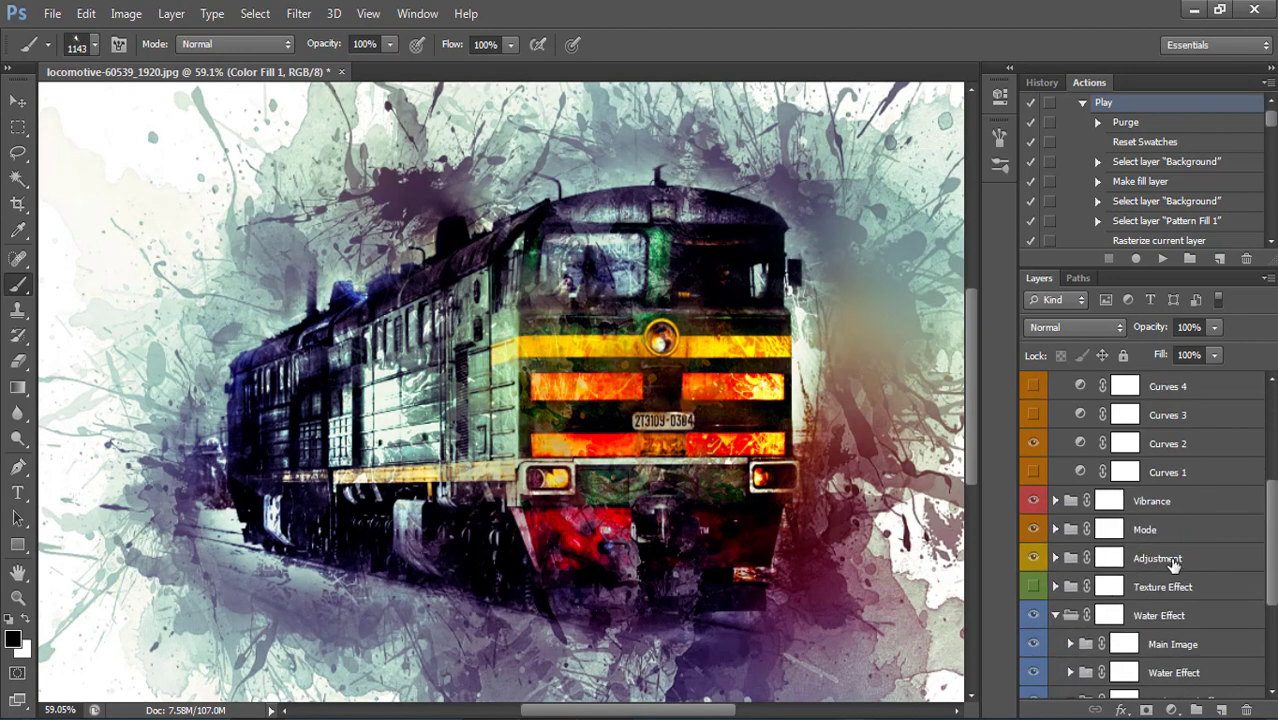
{"action": "left_click", "coordinate": [1054, 500]}
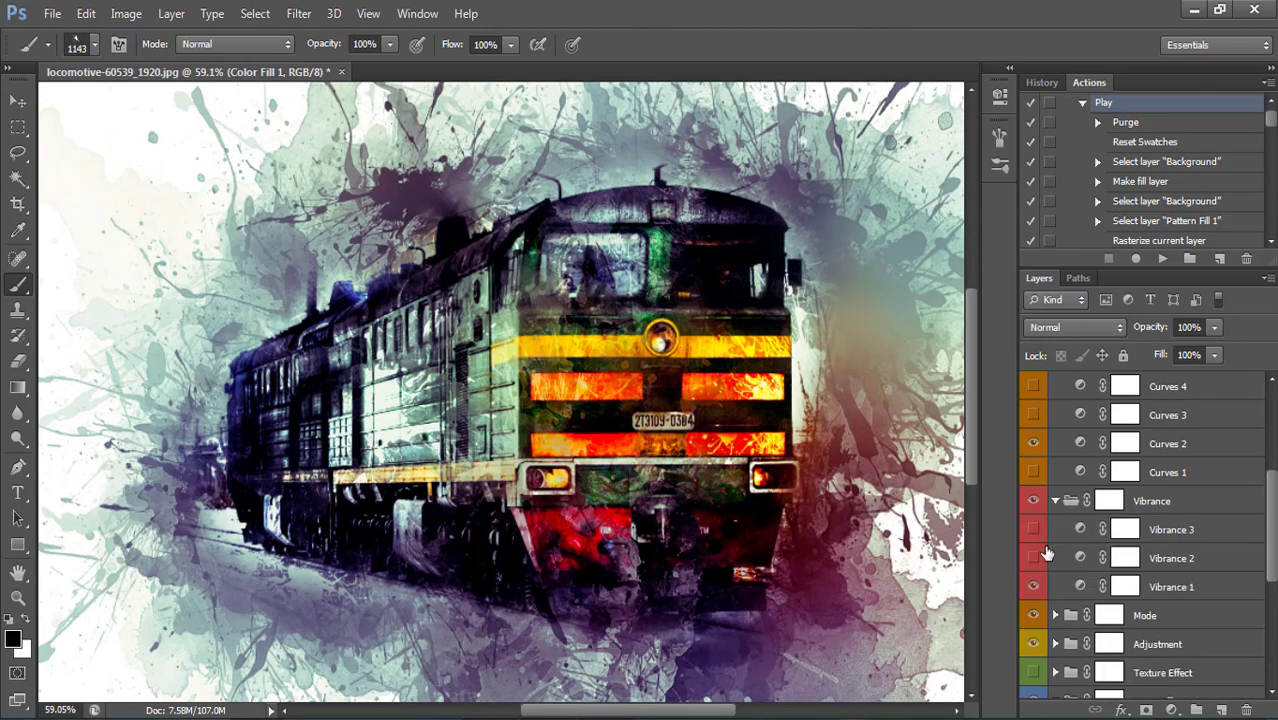
{"action": "left_click", "coordinate": [1033, 533]}
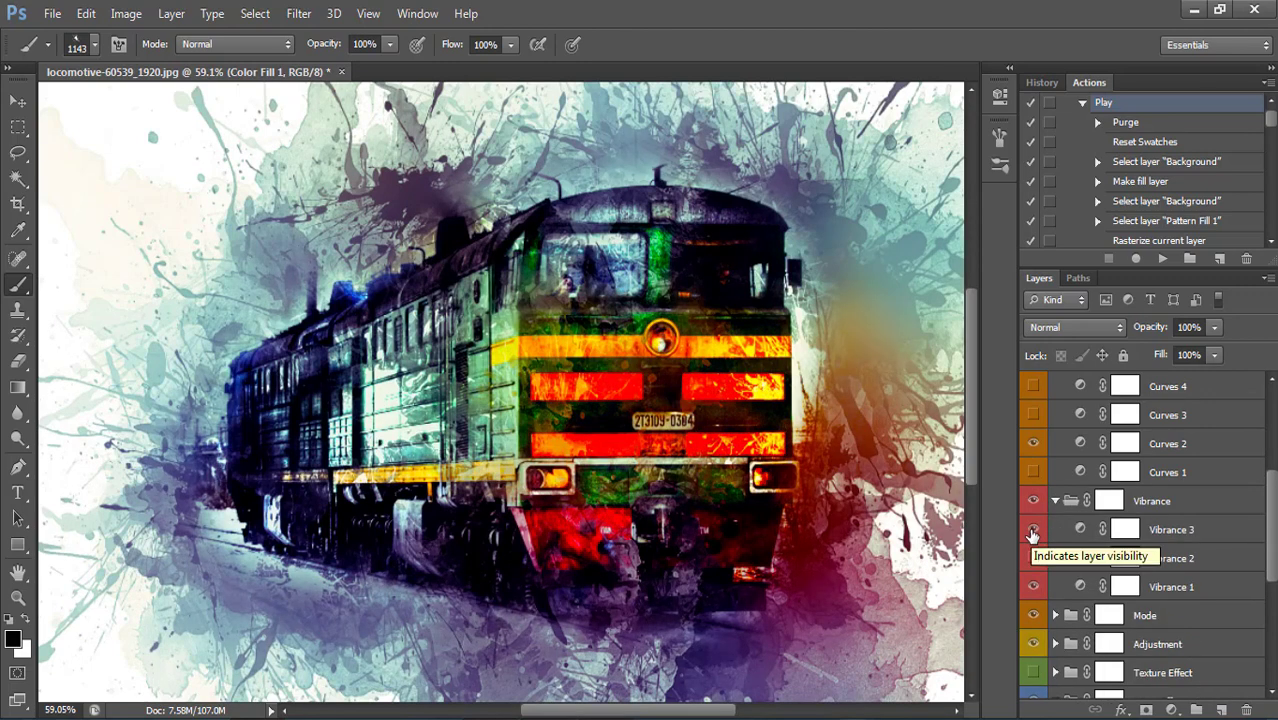
{"action": "scroll", "coordinate": [1113, 528], "scroll_direction": "down", "scroll_amount": 5}
{"action": "scroll", "coordinate": [1113, 528], "scroll_direction": "down", "scroll_amount": 2}
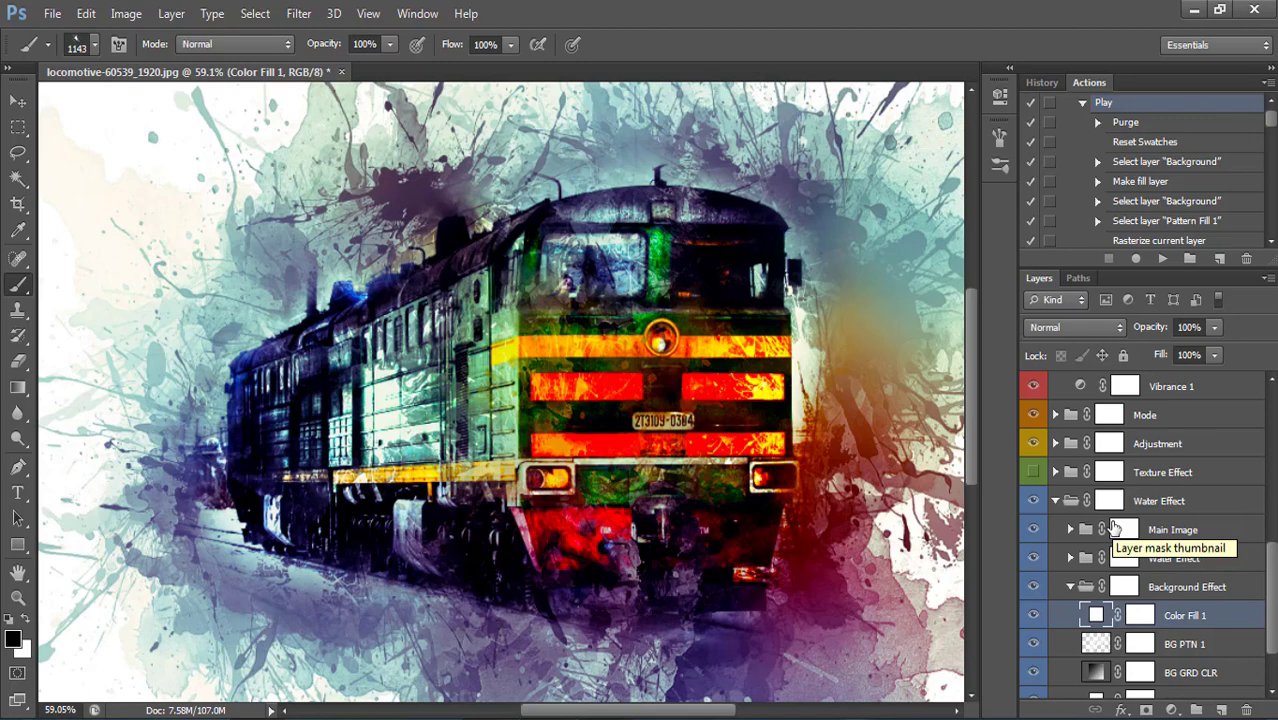
{"action": "scroll", "coordinate": [1113, 528], "scroll_direction": "up", "scroll_amount": 2}
Step: Preview the MODE 2 and MODE 1 colour variations, then hide both again
{"action": "left_click", "coordinate": [1055, 472]}
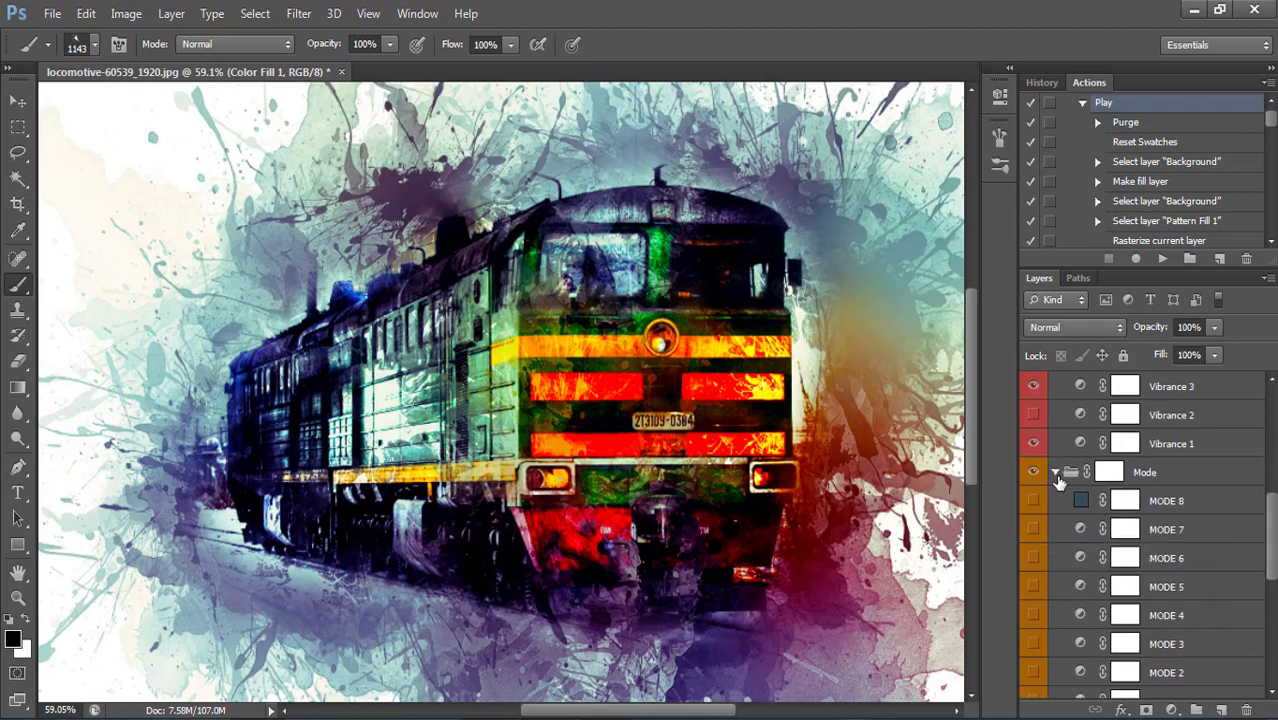
{"action": "scroll", "coordinate": [1055, 500], "scroll_direction": "down", "scroll_amount": 2}
{"action": "scroll", "coordinate": [1055, 540], "scroll_direction": "down", "scroll_amount": 3}
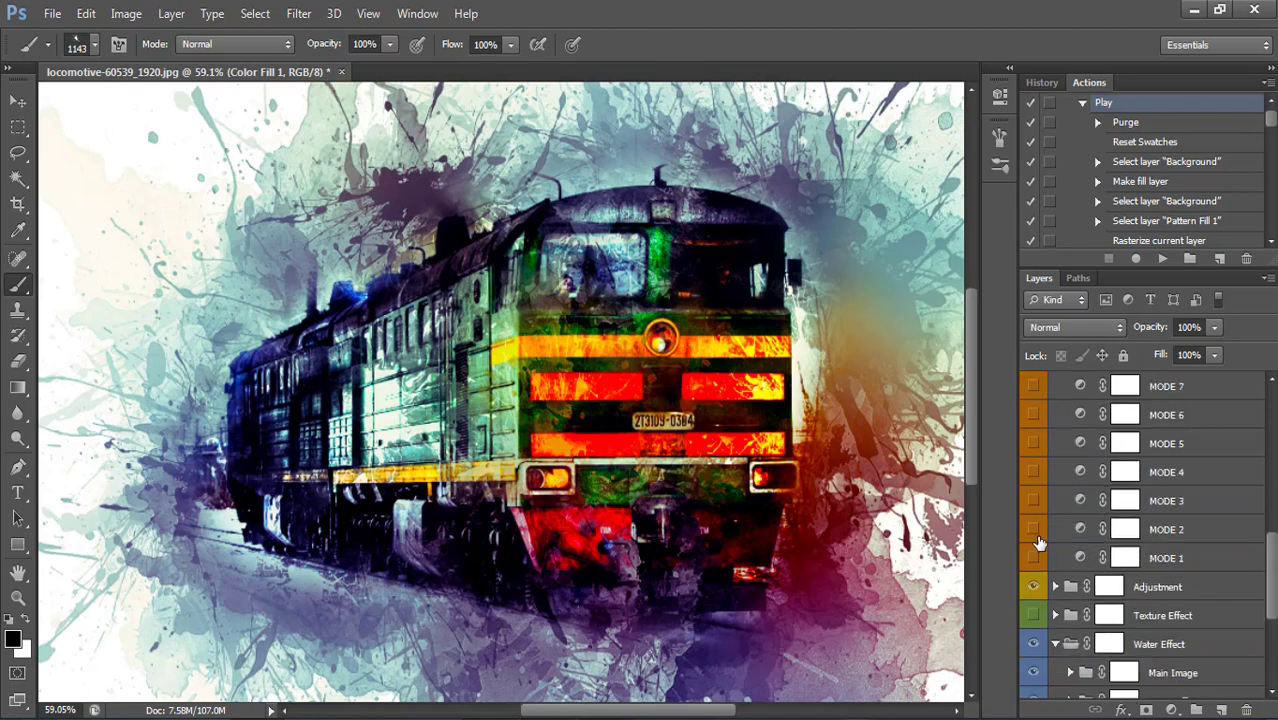
{"action": "scroll", "coordinate": [1040, 541], "scroll_direction": "up", "scroll_amount": 2}
{"action": "scroll", "coordinate": [1040, 549], "scroll_direction": "down", "scroll_amount": 1}
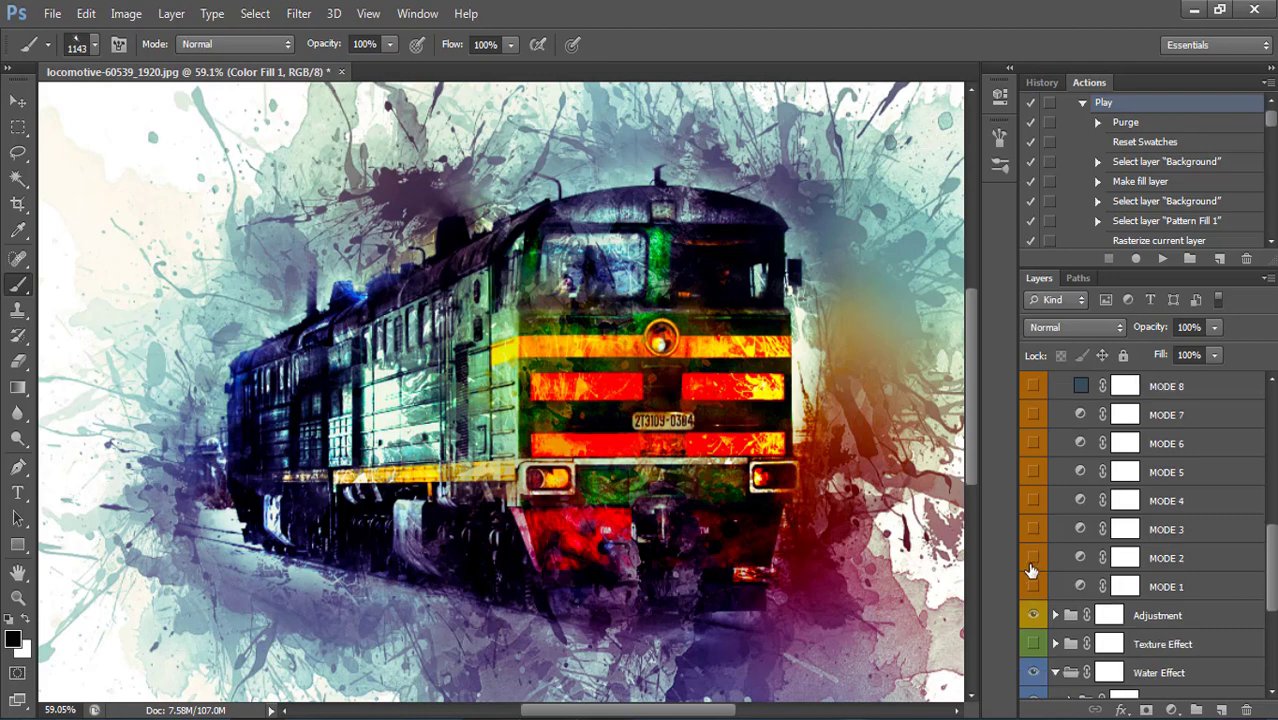
{"action": "left_click", "coordinate": [1033, 560]}
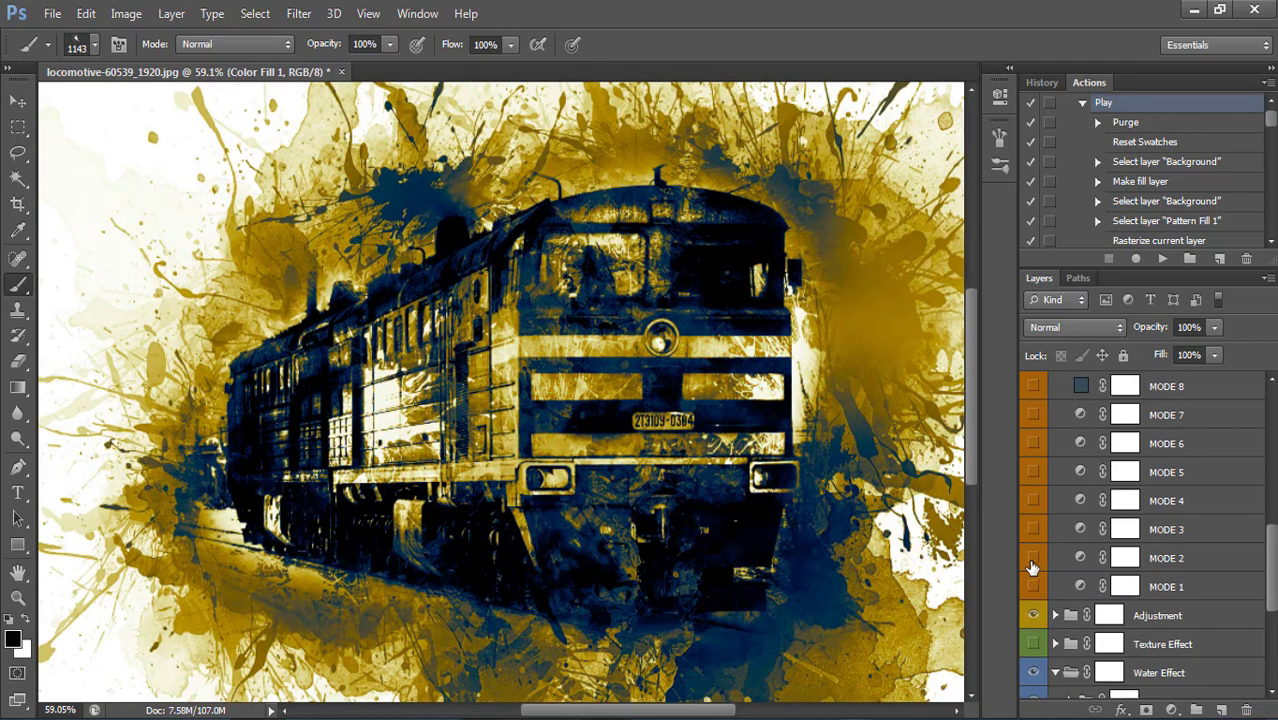
{"action": "left_click", "coordinate": [1033, 560]}
{"action": "scroll", "coordinate": [1087, 510], "scroll_direction": "up", "scroll_amount": 1}
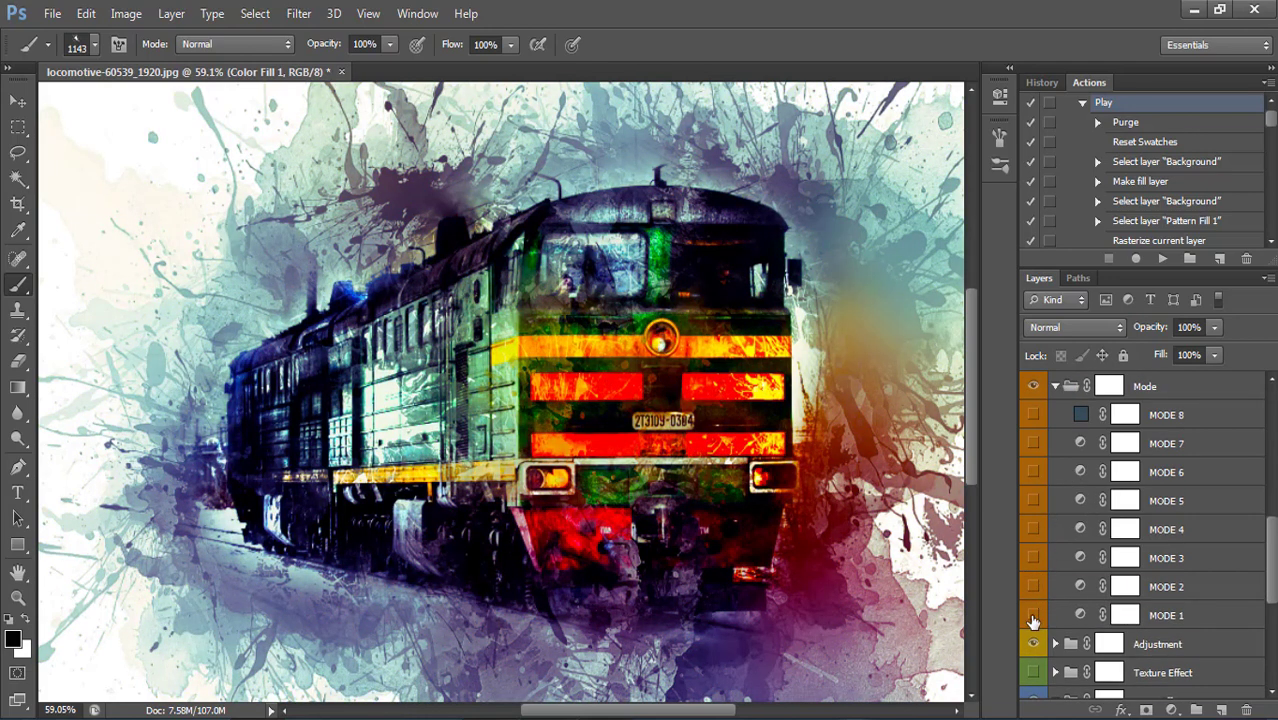
{"action": "left_click", "coordinate": [1033, 615]}
{"action": "left_click", "coordinate": [1033, 615]}
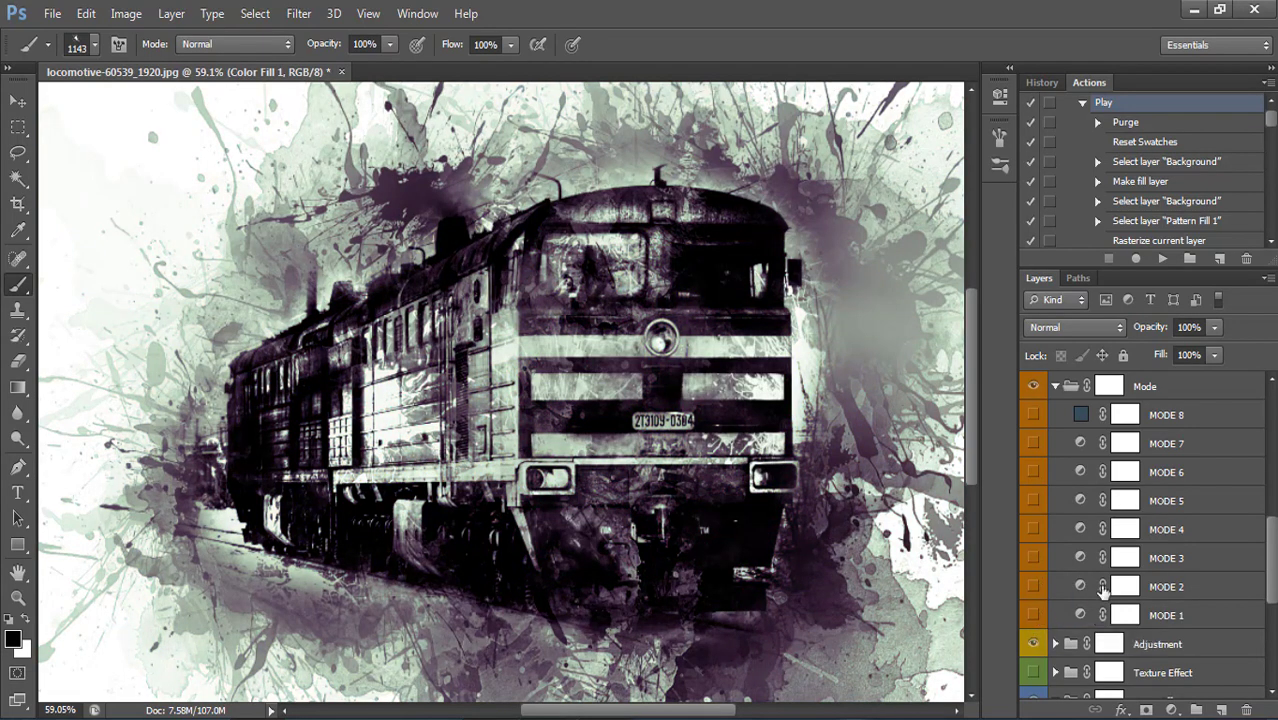
Step: Expand the Water Effect and Main Image groups to show their layers
{"action": "scroll", "coordinate": [1127, 570], "scroll_direction": "down", "scroll_amount": 4}
{"action": "scroll", "coordinate": [1127, 570], "scroll_direction": "down", "scroll_amount": 2}
{"action": "scroll", "coordinate": [1127, 570], "scroll_direction": "down", "scroll_amount": 3}
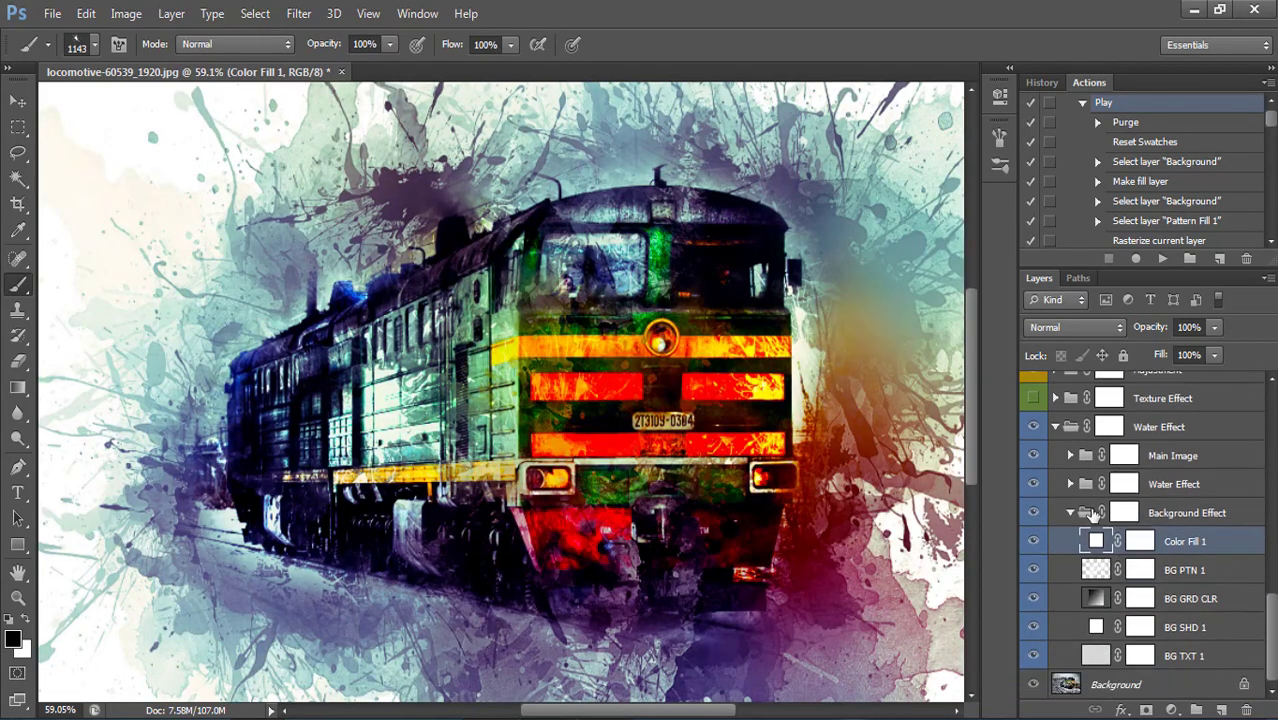
{"action": "left_click", "coordinate": [1070, 484]}
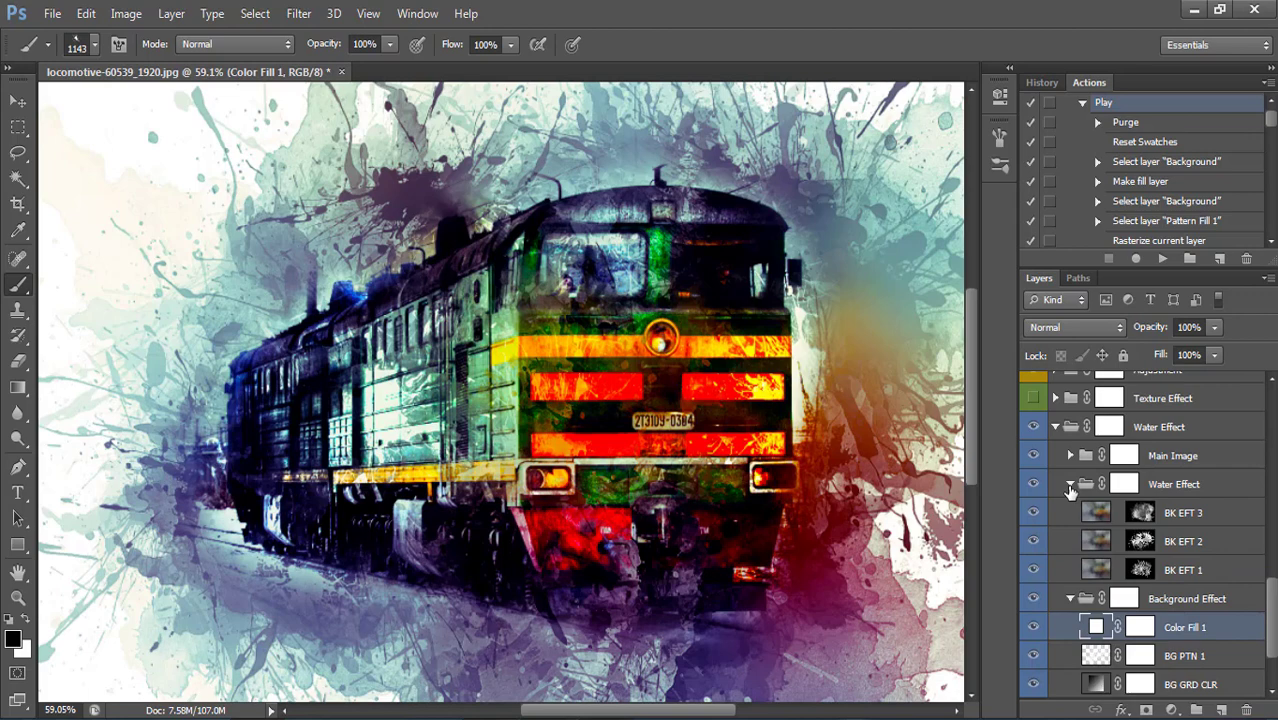
{"action": "left_click", "coordinate": [1070, 456]}
{"action": "scroll", "coordinate": [1085, 495], "scroll_direction": "down", "scroll_amount": 3}
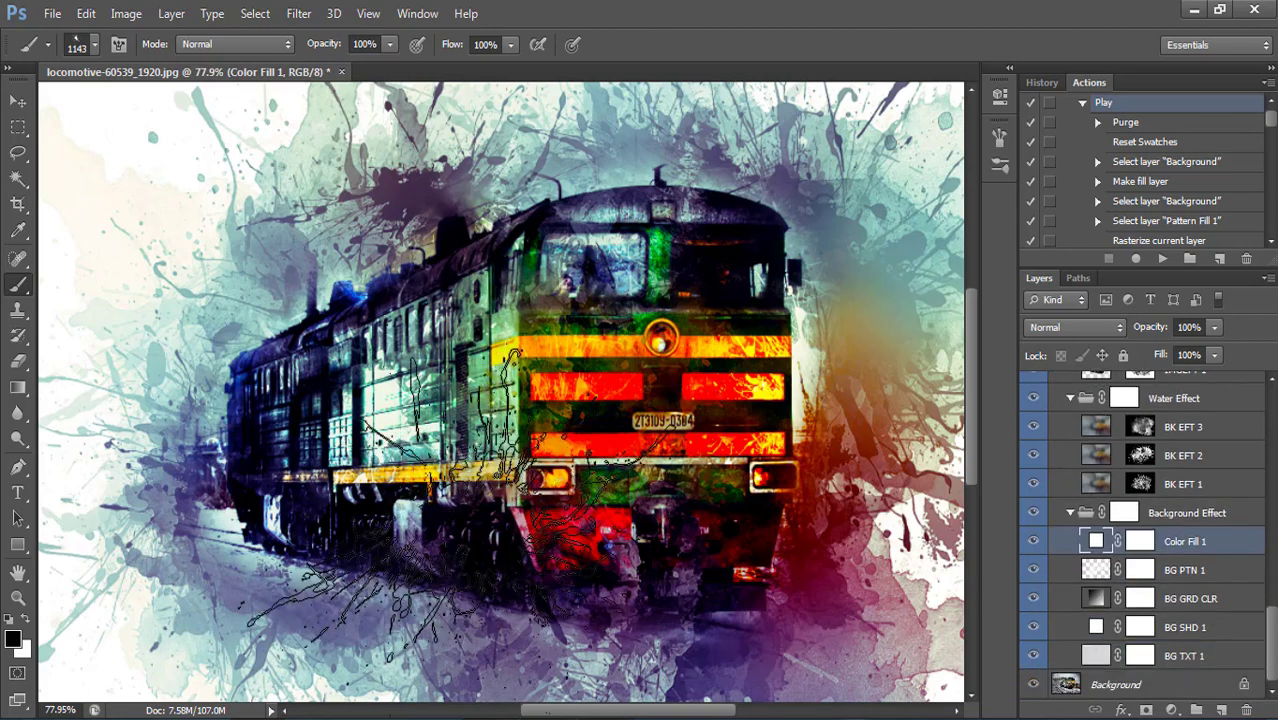
{"action": "scroll", "coordinate": [455, 558], "scroll_direction": "up", "scroll_amount": 1}
{"action": "scroll", "coordinate": [546, 488], "scroll_direction": "down", "scroll_amount": 4}
{"action": "scroll", "coordinate": [546, 488], "scroll_direction": "up", "scroll_amount": 1}
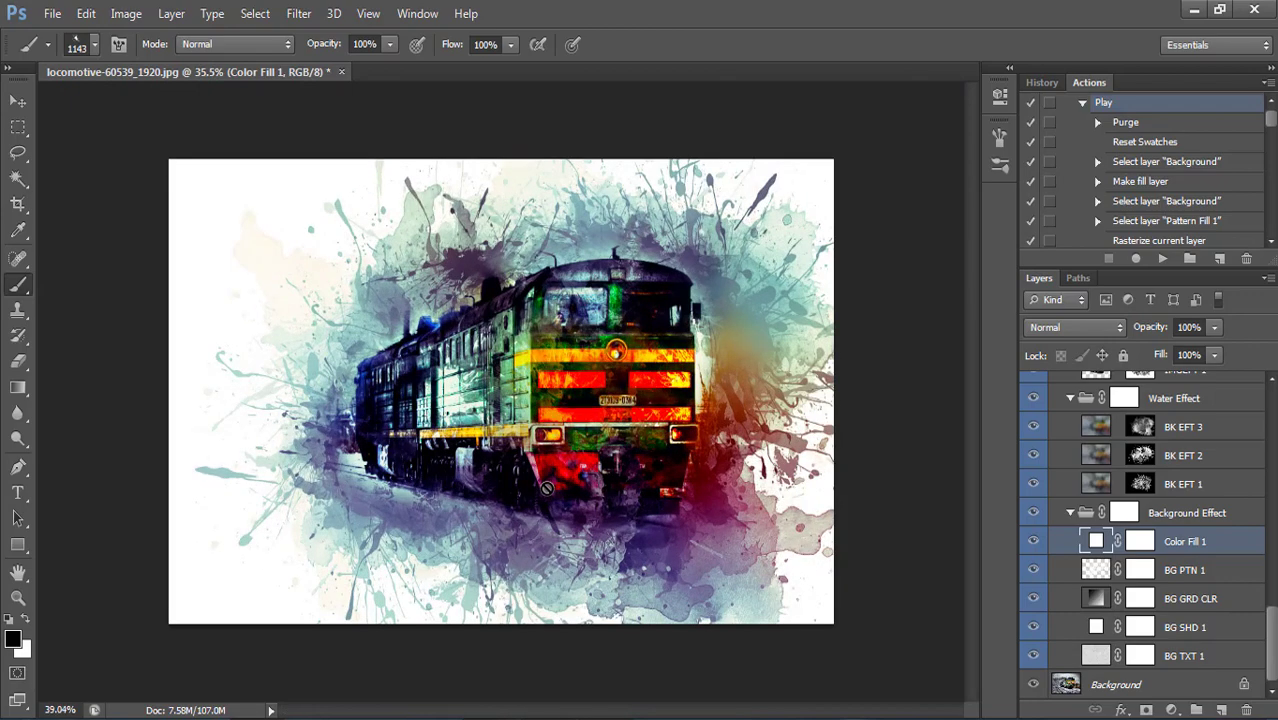